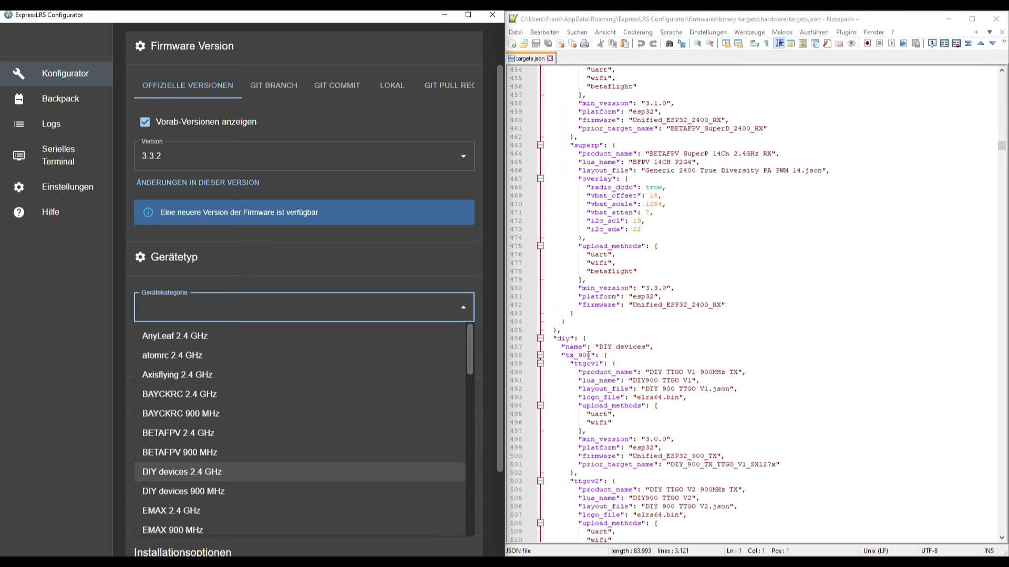
Examine the DIY devices section of targets.json, comparing the tx_900, rx_900, tx_2400 and rx_2400 entries
scroll(583, 368, "down", 4)
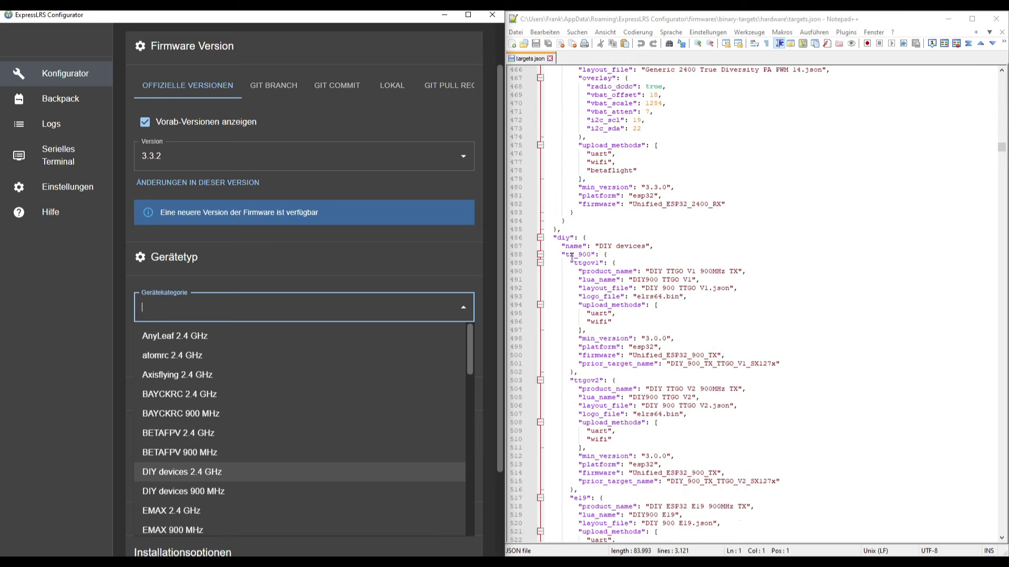
scroll(571, 326, "down", 20)
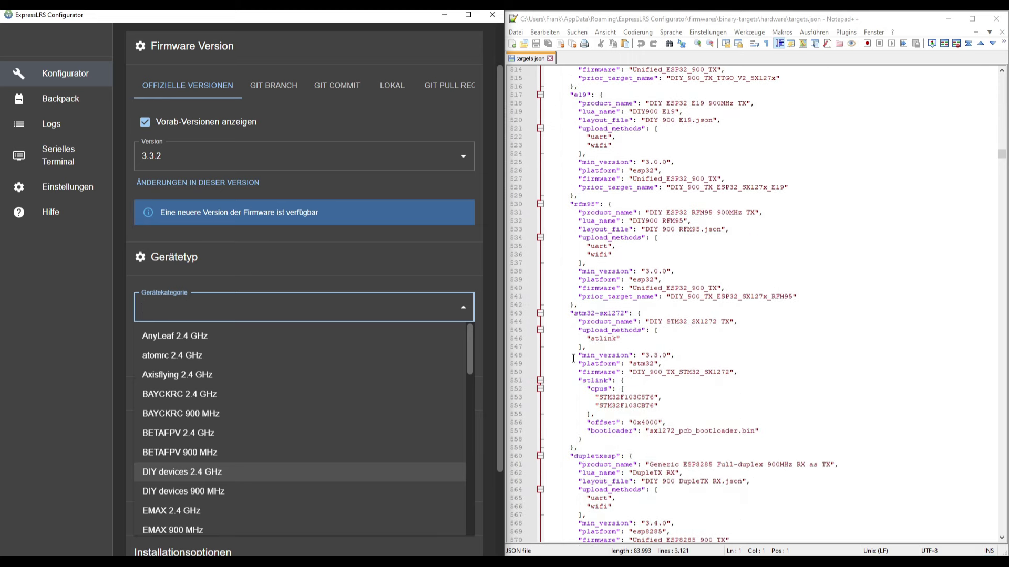
scroll(573, 358, "down", 14)
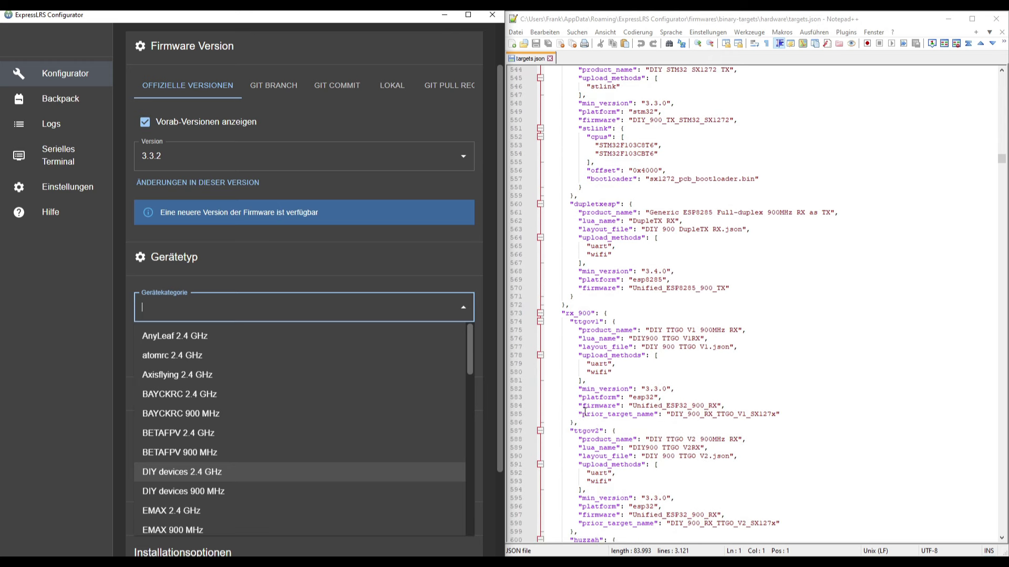
scroll(584, 413, "down", 9)
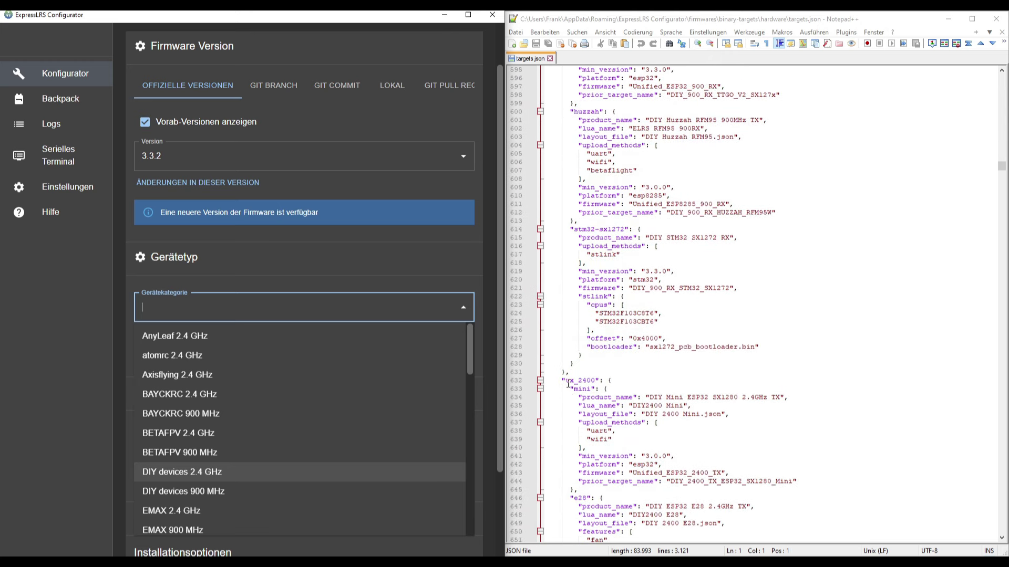
scroll(589, 381, "down", 4)
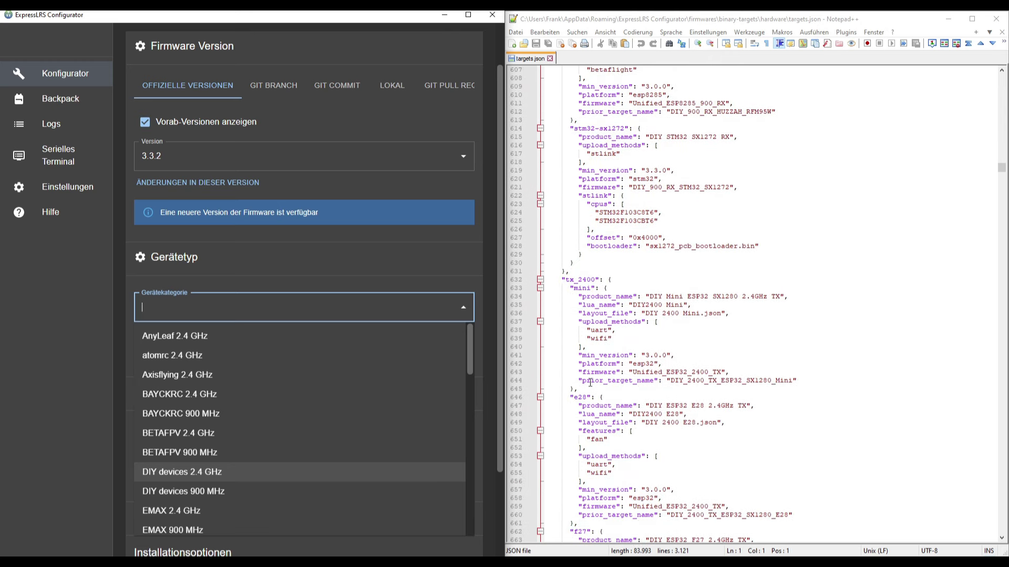
scroll(588, 313, "down", 16)
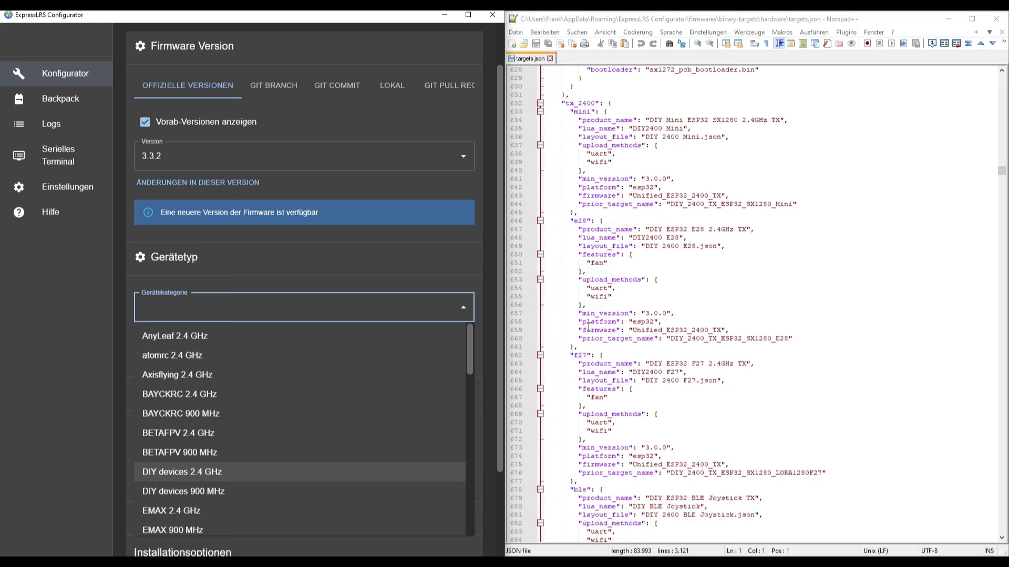
scroll(588, 326, "down", 9)
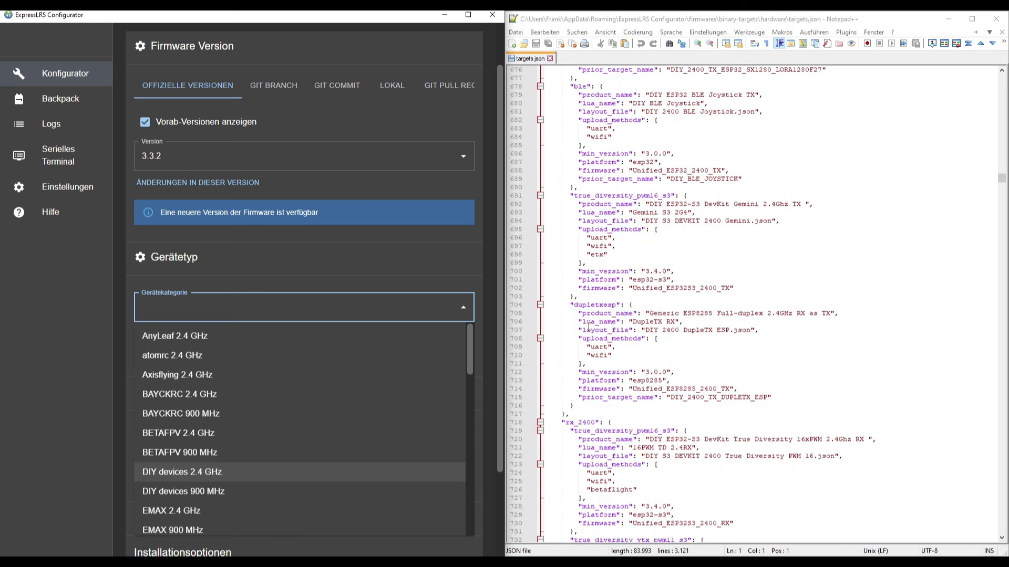
scroll(589, 325, "down", 4)
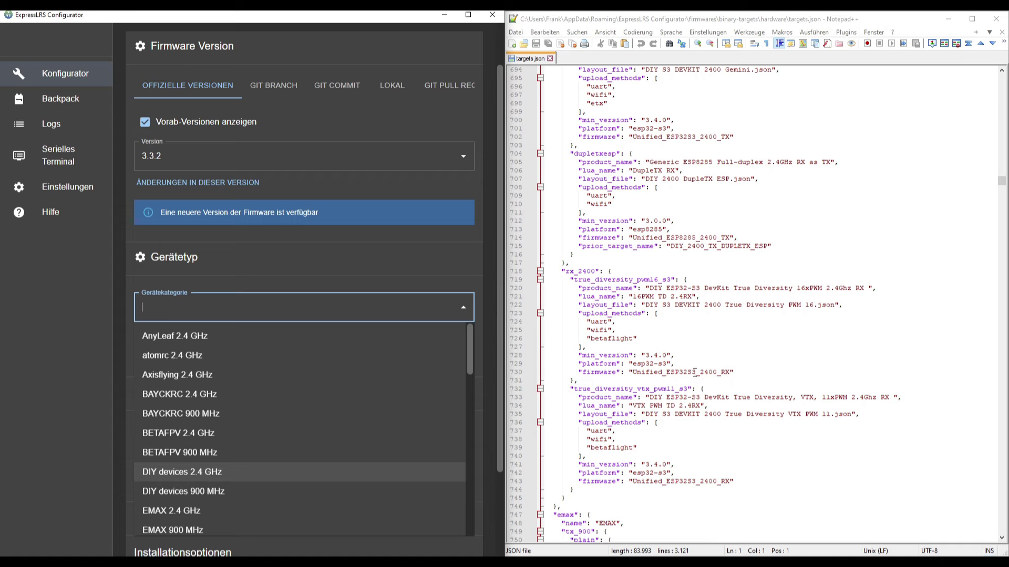
key("Up")
key("Up")
key("Up")
key("Up")
key("Up")
key("Up")
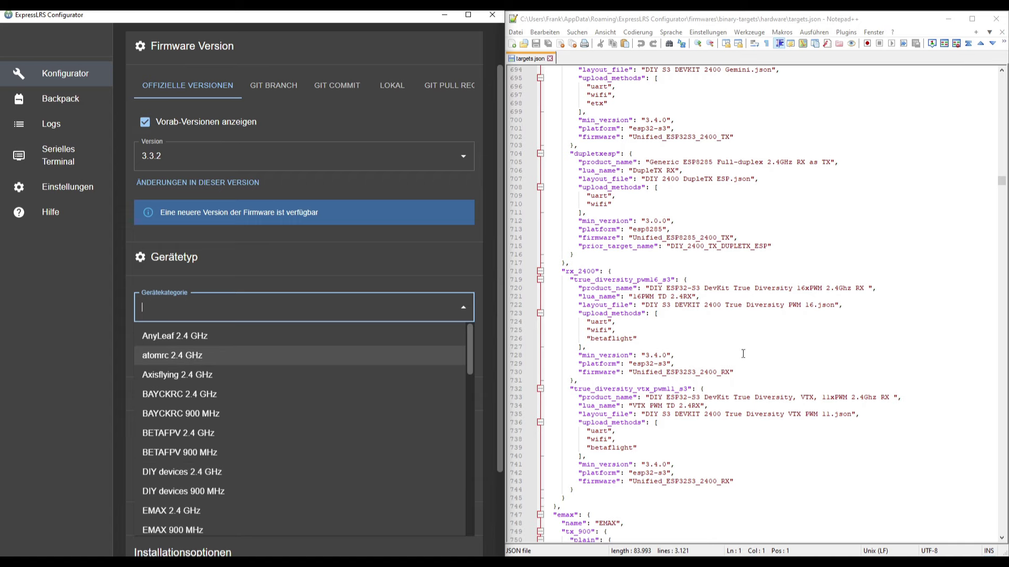
scroll(625, 334, "up", 13)
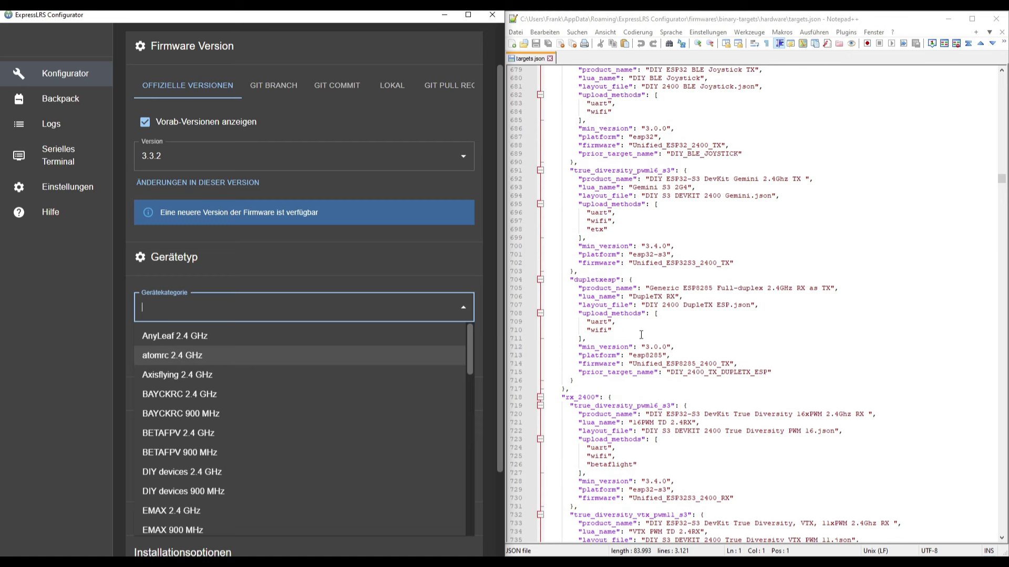
scroll(636, 333, "up", 12)
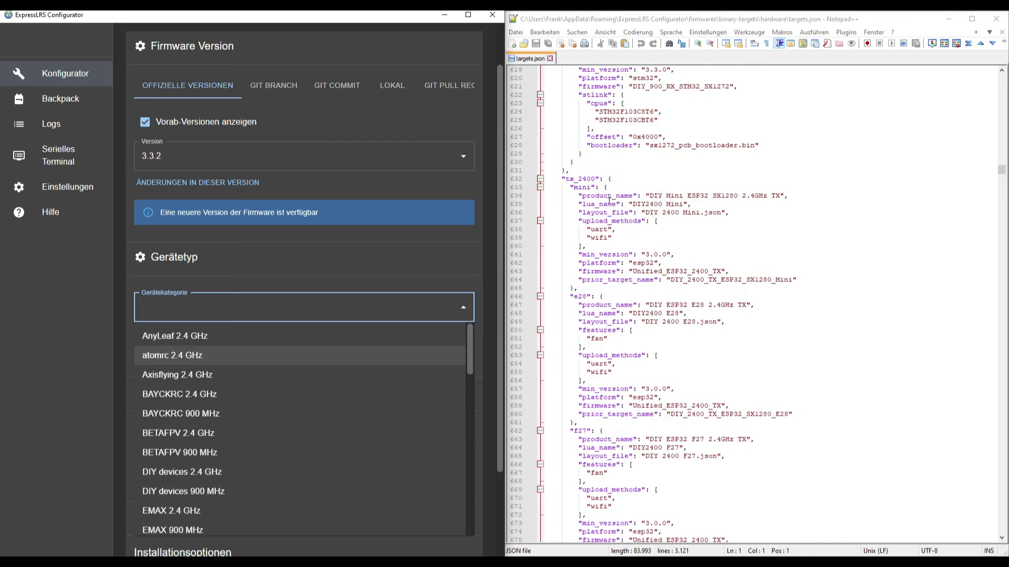
Choose the device category DIY devices 2.4 GHz and compare its device list with the tx_2400 entries in targets.json
left_click(211, 472)
left_click(218, 346)
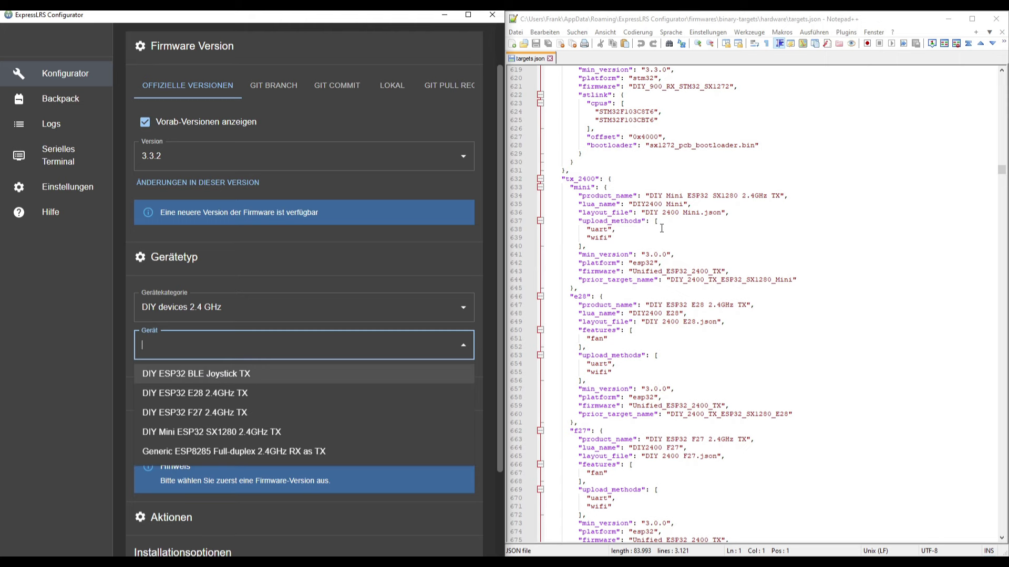
scroll(639, 221, "down", 4)
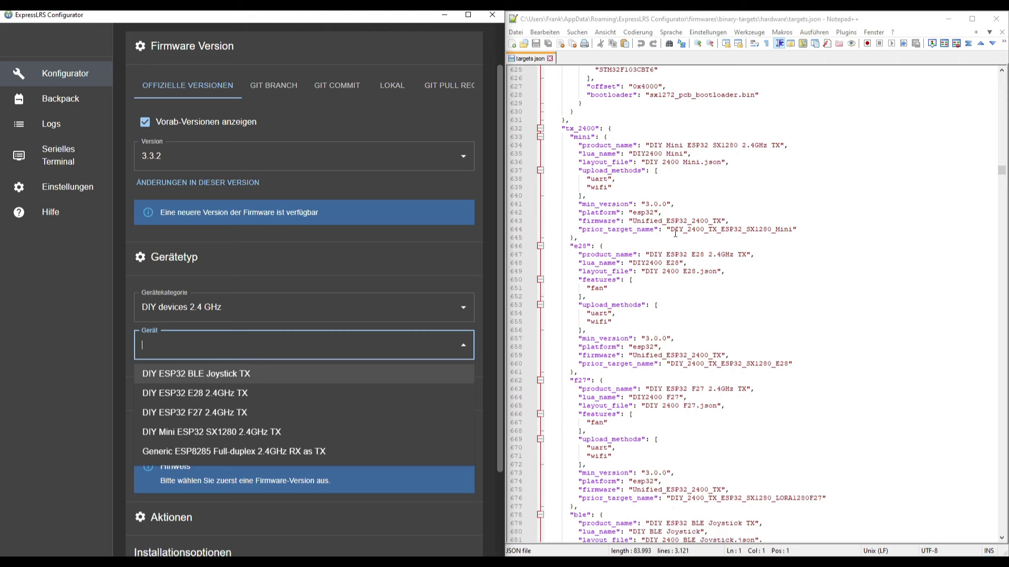
scroll(678, 253, "down", 2)
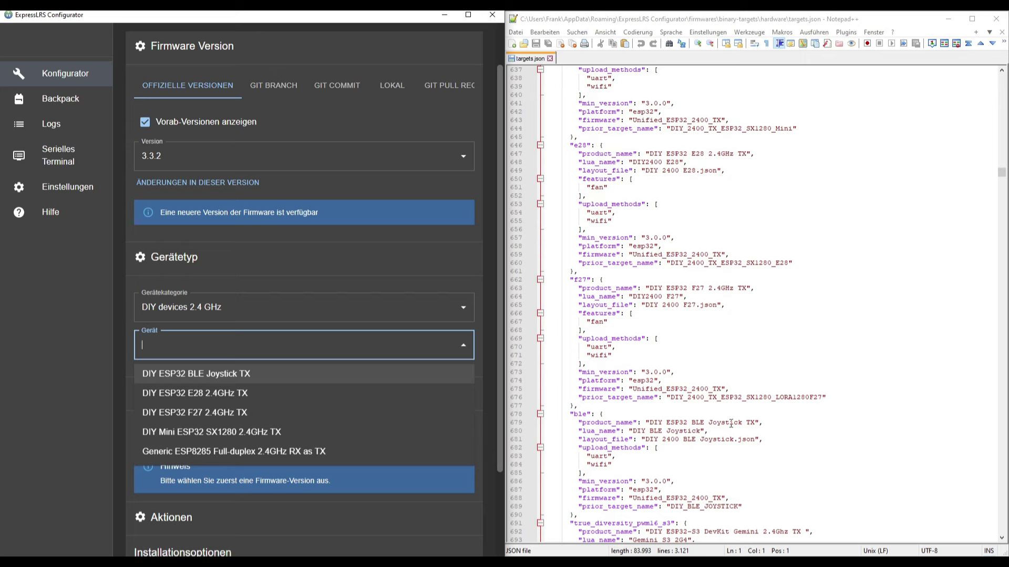
Append a space and a first name to the BLE Joystick TX product name in targets.json and save the file
left_click(753, 423)
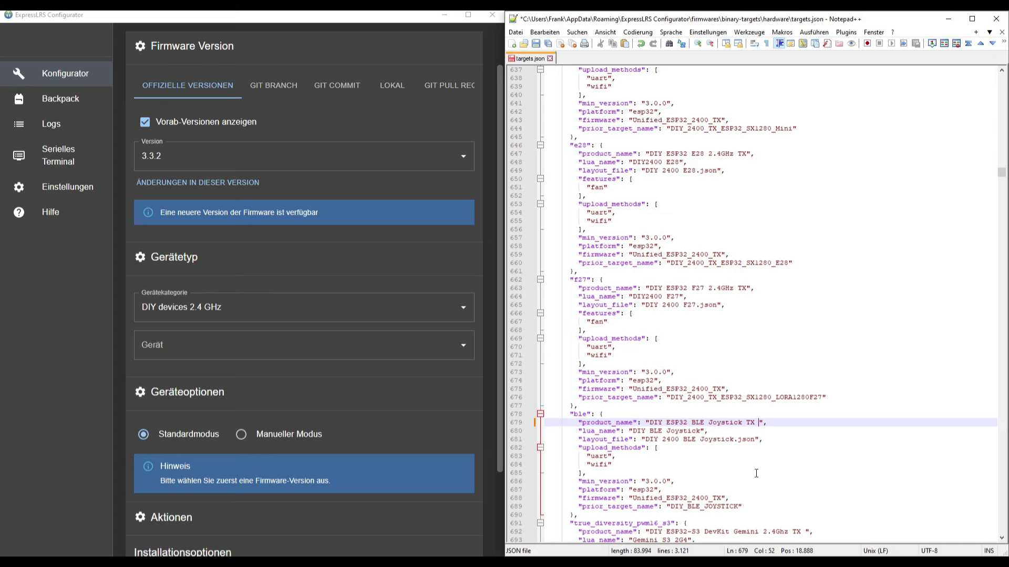
type("Frank")
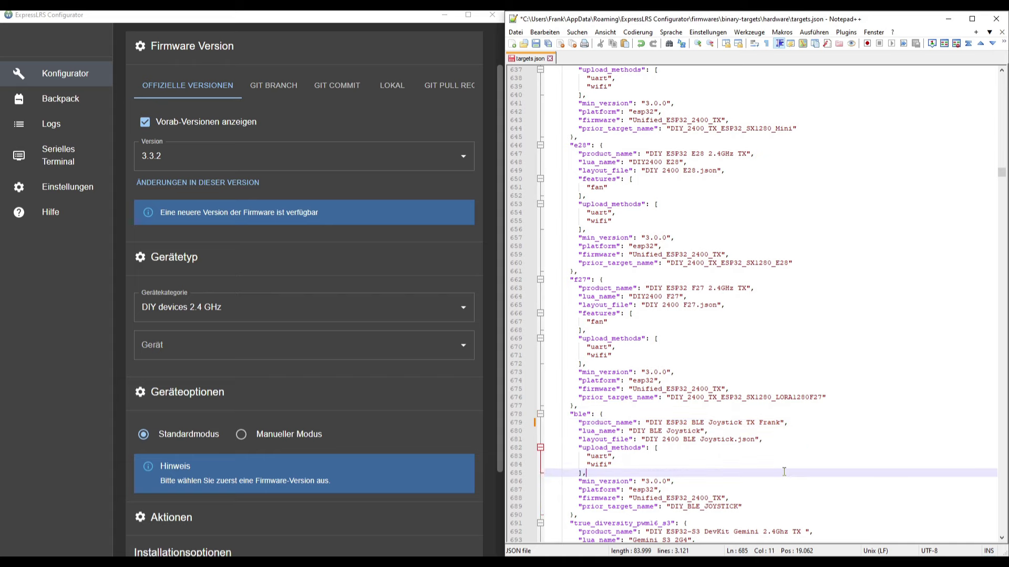
left_click(536, 43)
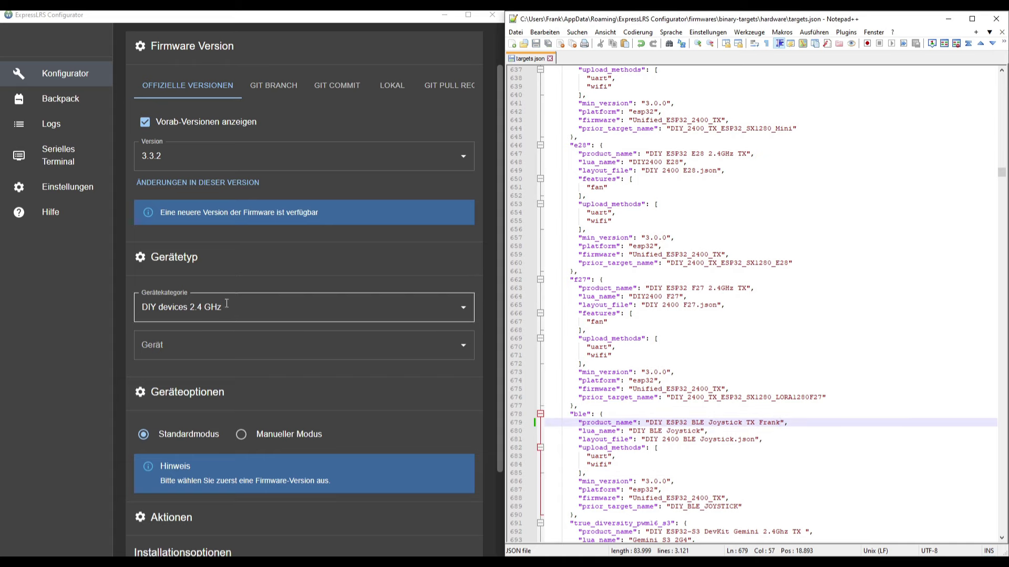
Try to refresh the device list by switching the category to BETAFPV 900 MHz and back to DIY devices 2.4 GHz
left_click(231, 345)
left_click(240, 316)
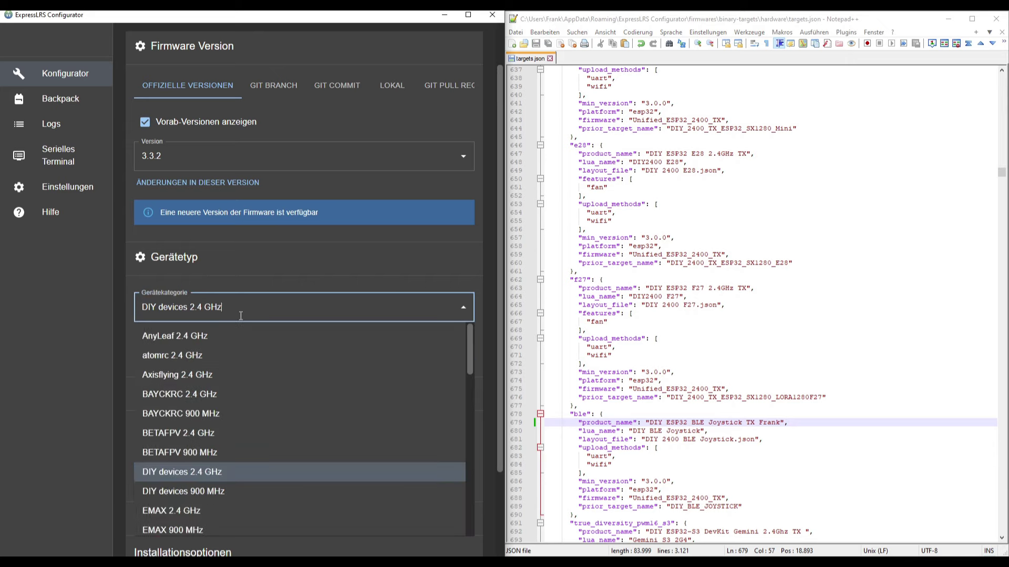
key("Up")
key("Return")
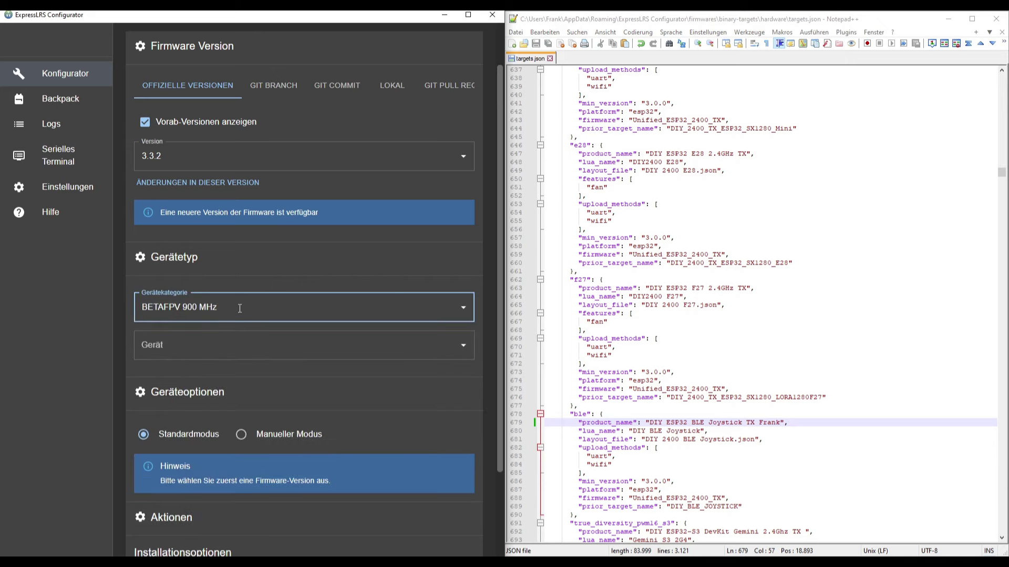
left_click(237, 310)
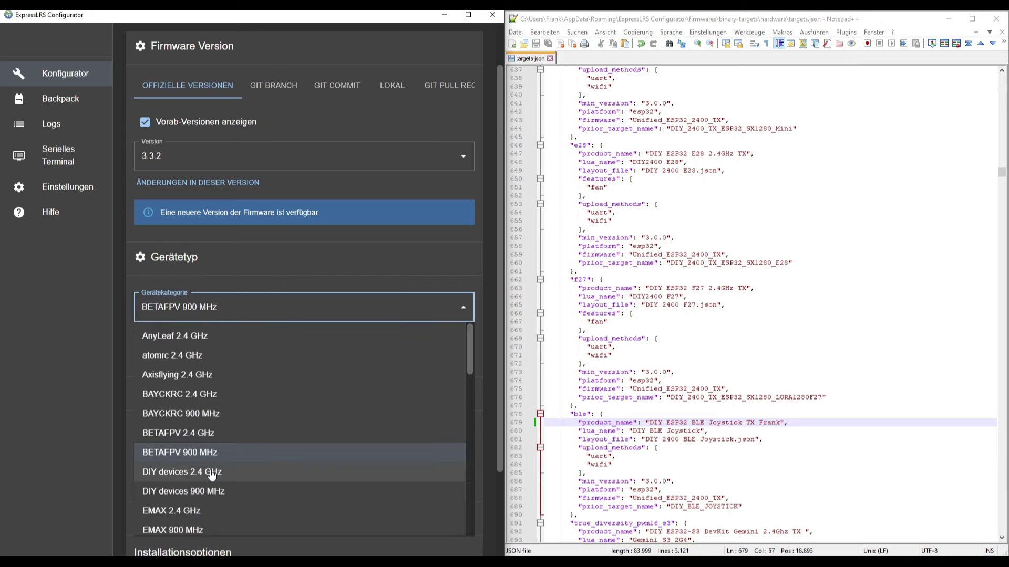
left_click(212, 475)
left_click(230, 345)
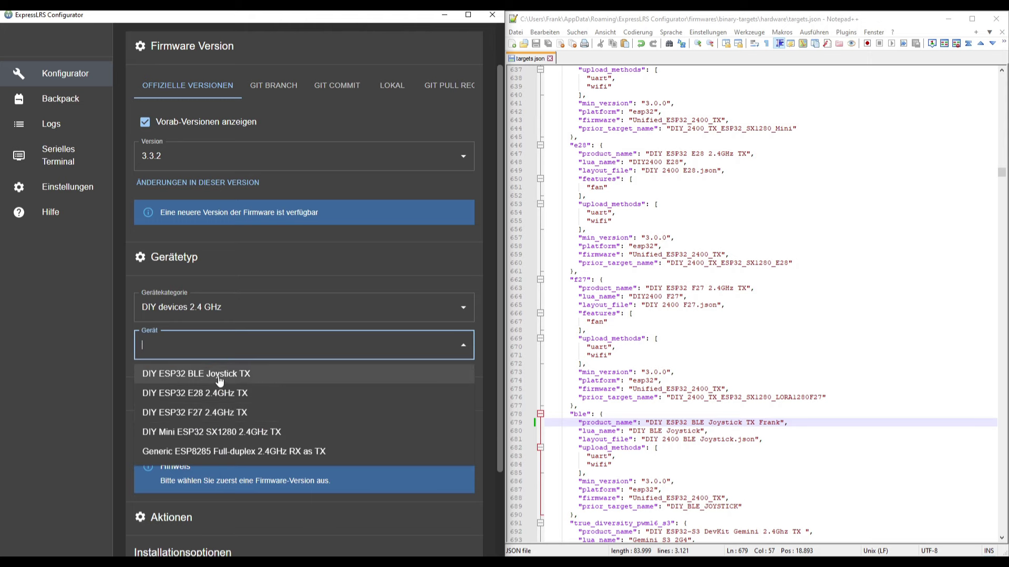
left_click(228, 309)
left_click(241, 290)
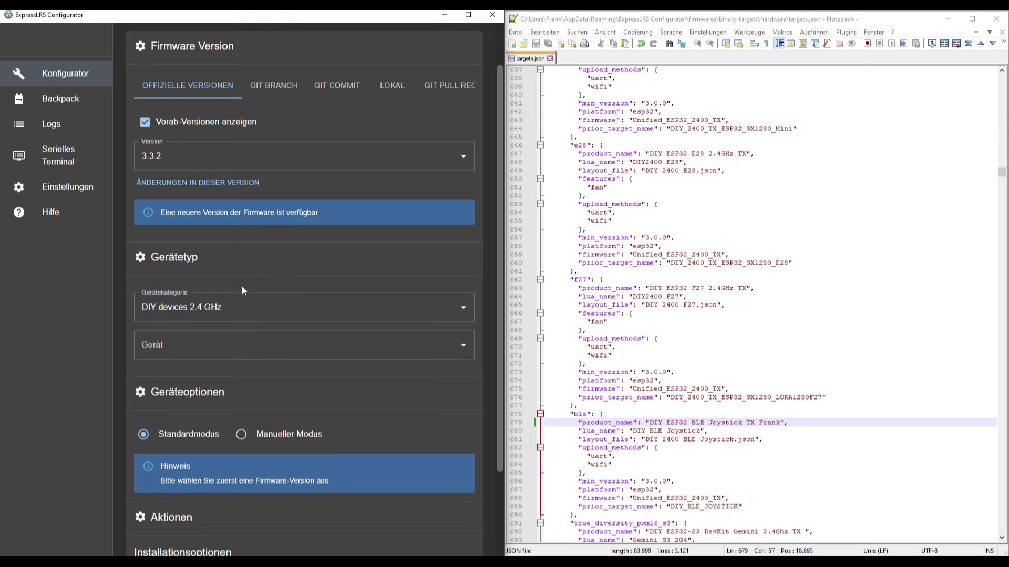
Switch the firmware version to 3.3.1 and back to 3.3.2 to reload the device definitions
left_click(213, 155)
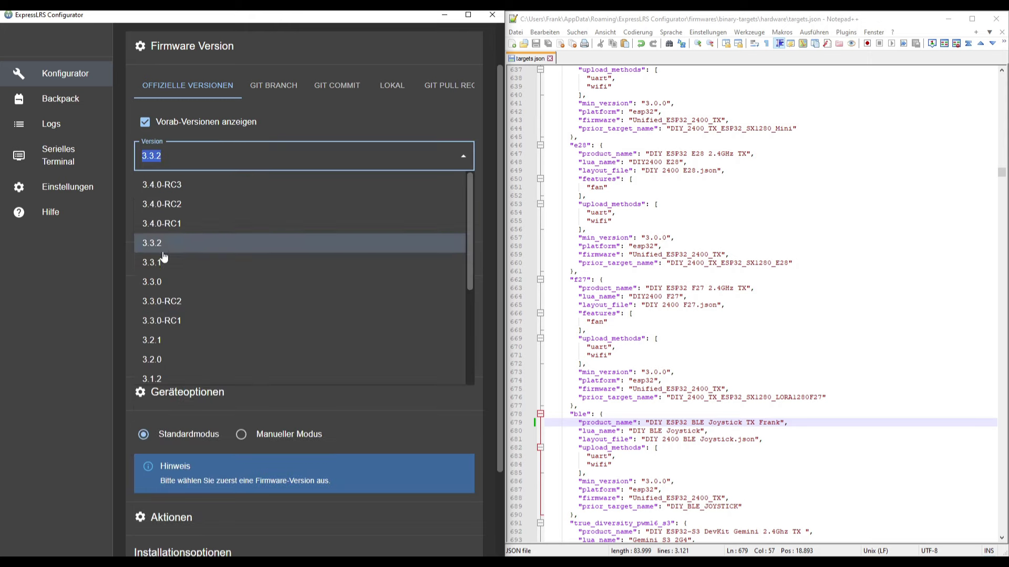
left_click(163, 262)
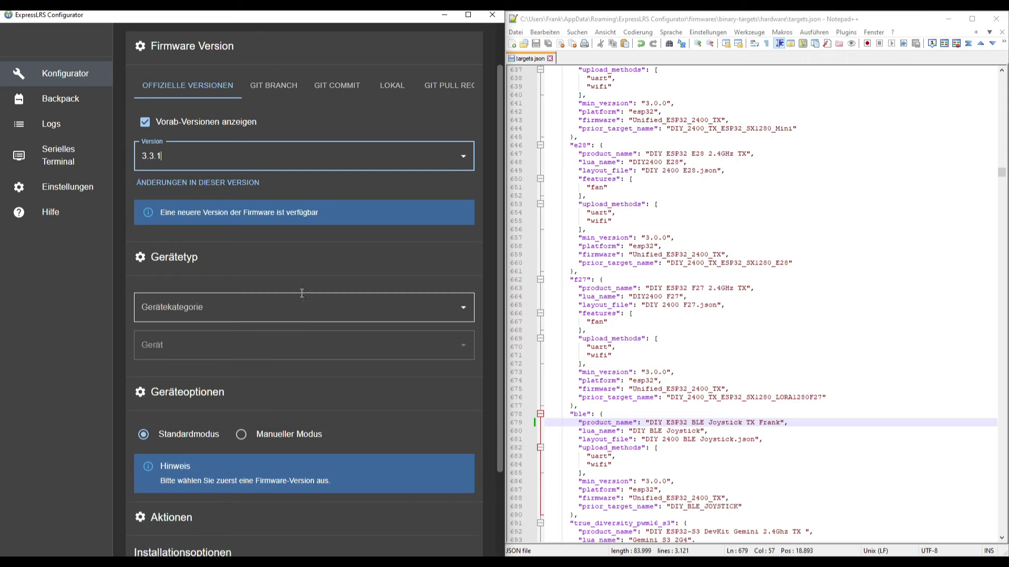
left_click(192, 158)
left_click(254, 241)
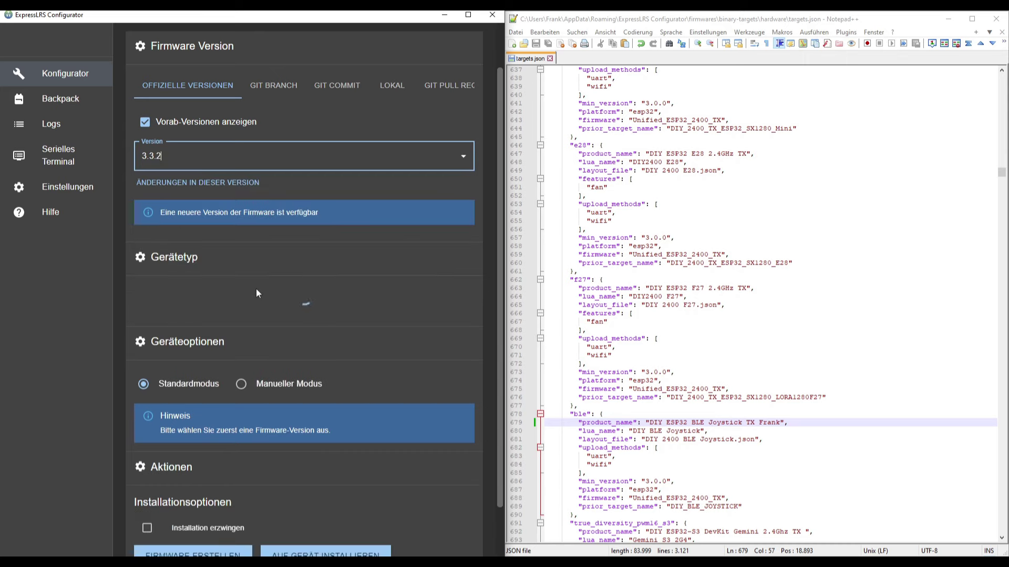
Choose the device category DIY devices 2.4 GHz again and list its available devices
left_click(258, 309)
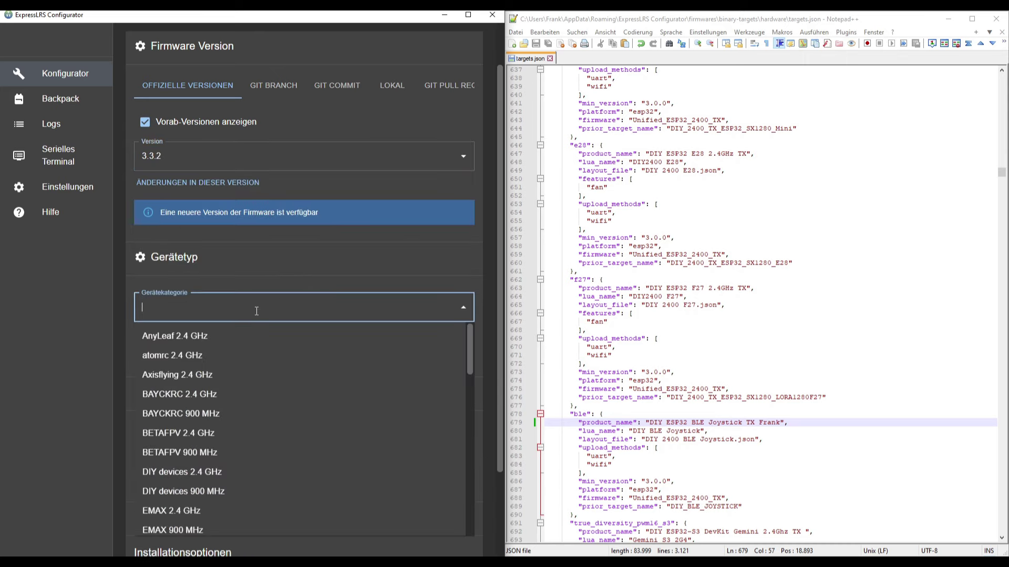
left_click(198, 473)
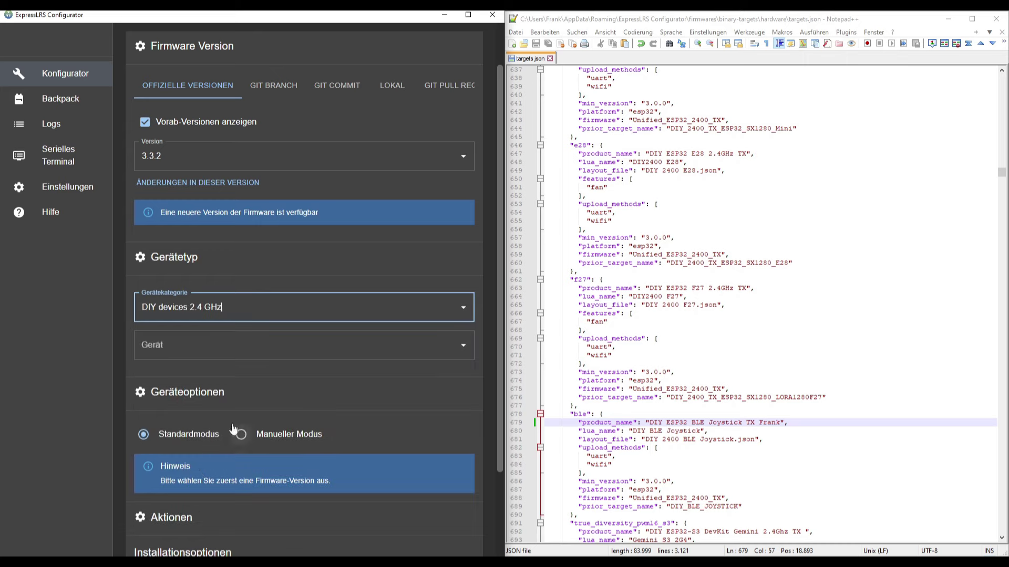
left_click(236, 344)
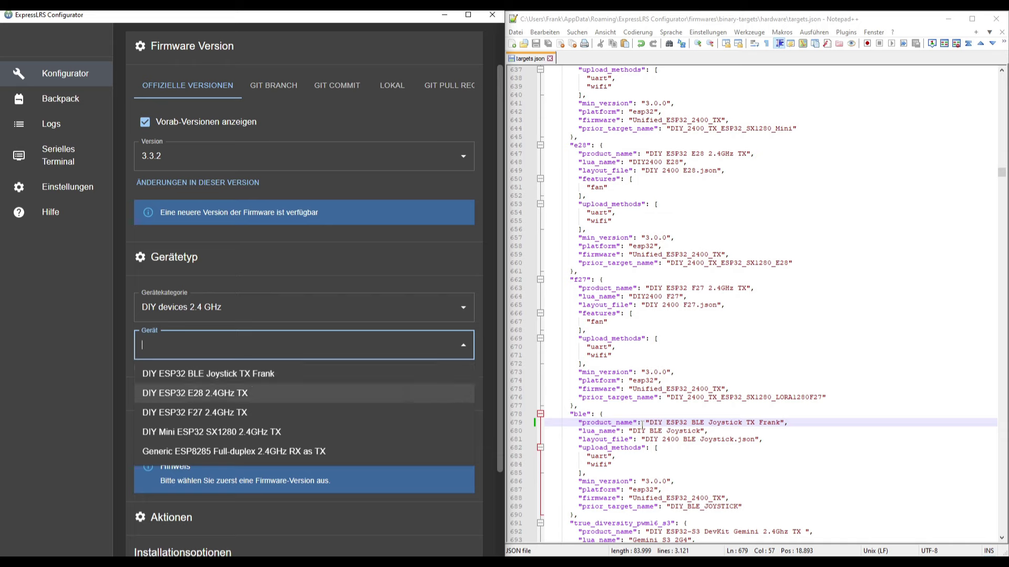
Remove the appended first name from the BLE Joystick TX product name in targets.json and save the file
left_click(781, 422)
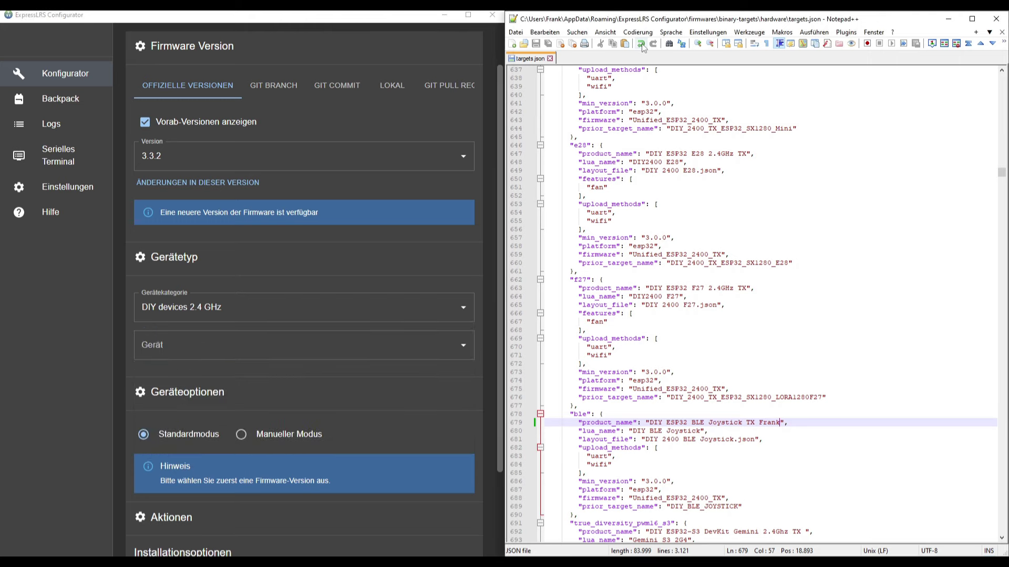
key("BackSpace")
key("BackSpace")
key("BackSpace")
key("BackSpace")
key("BackSpace")
key("BackSpace")
left_click(825, 348)
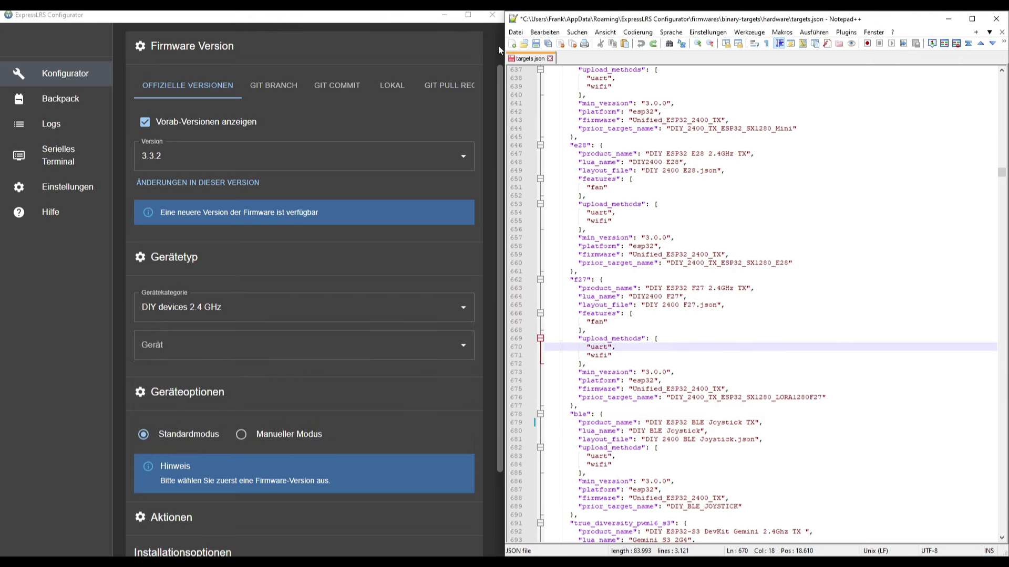
left_click(536, 43)
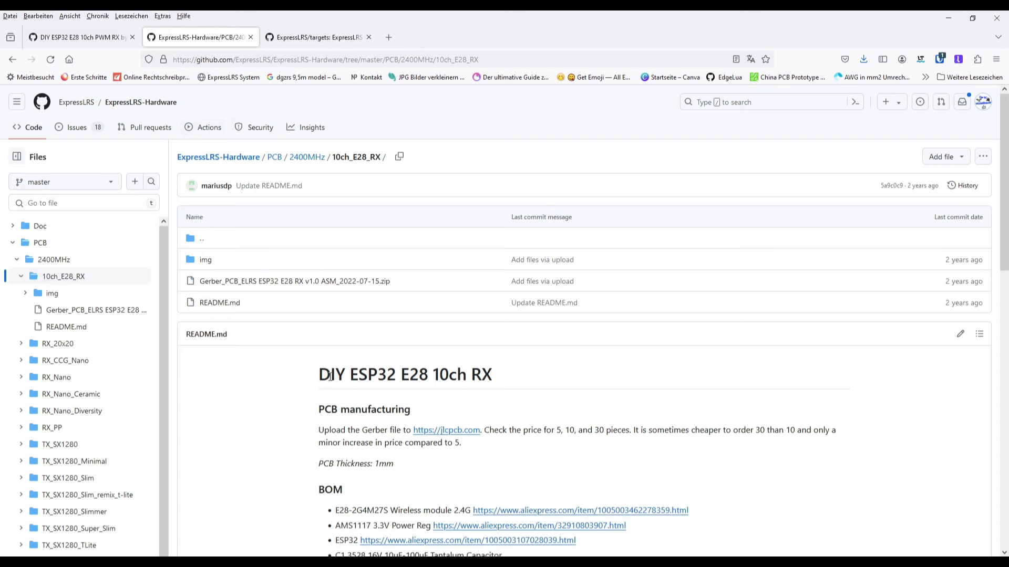
Read the 10ch_E28_RX README on GitHub, covering its title, PCB manufacturing notes and BOM
scroll(319, 372, "down", 1)
scroll(319, 371, "down", 4)
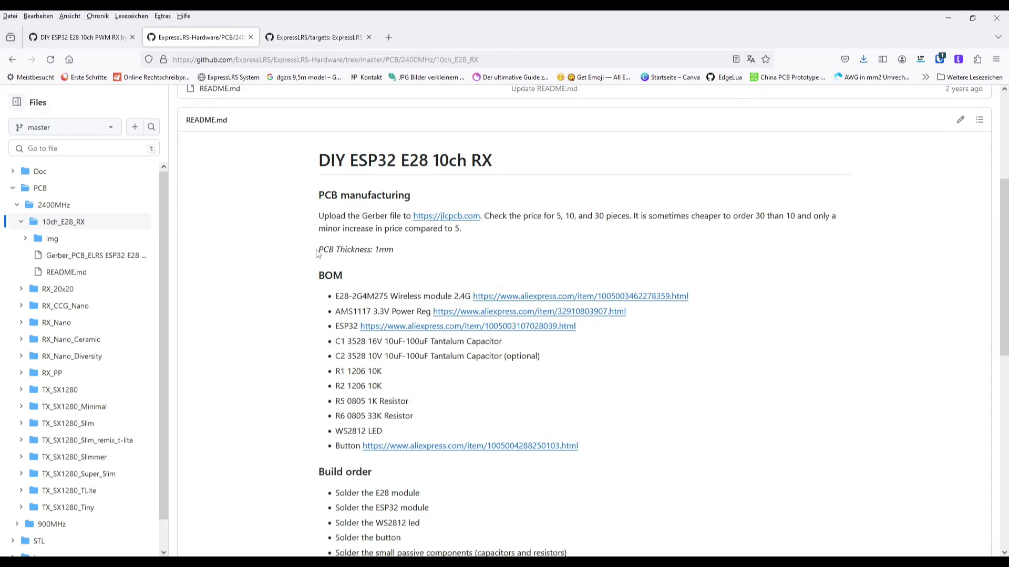
scroll(378, 243, "up", 5)
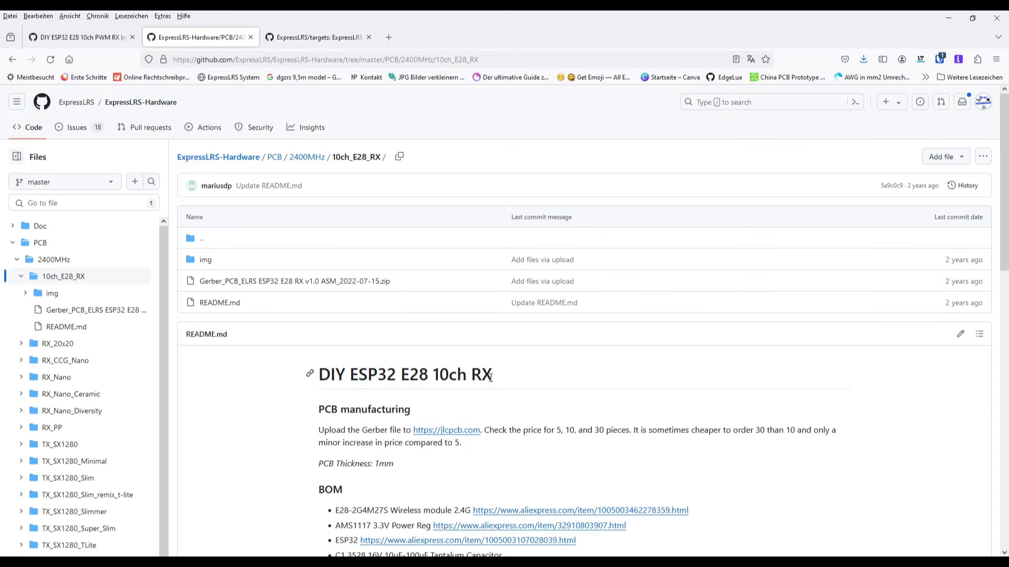
left_click_drag(491, 377, 317, 376)
left_click(283, 372)
Switch to the DIY ESP32 E28 10ch PWM RX pull request and check which organization owns the repository
left_click(89, 34)
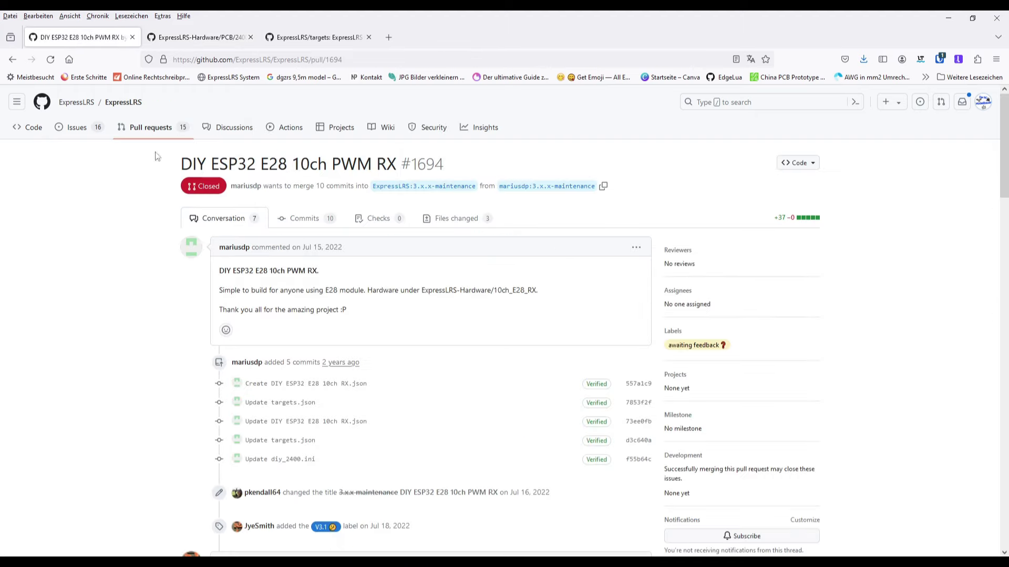
mouse_move(92, 107)
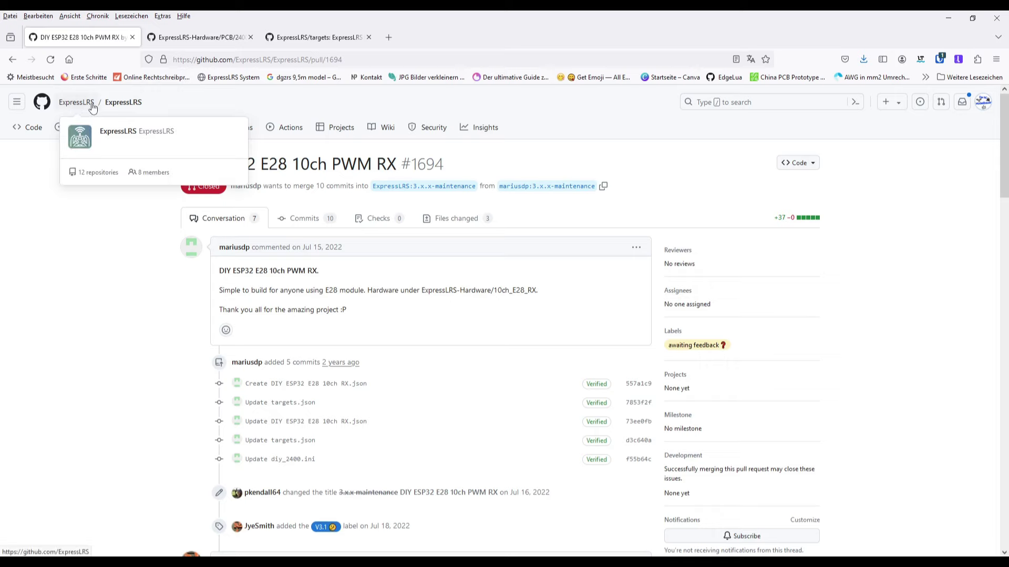
Read the DIY ESP32 E28 10ch PWM RX pull request's title and conversation, and open its list of changed files
left_click_drag(181, 164, 402, 164)
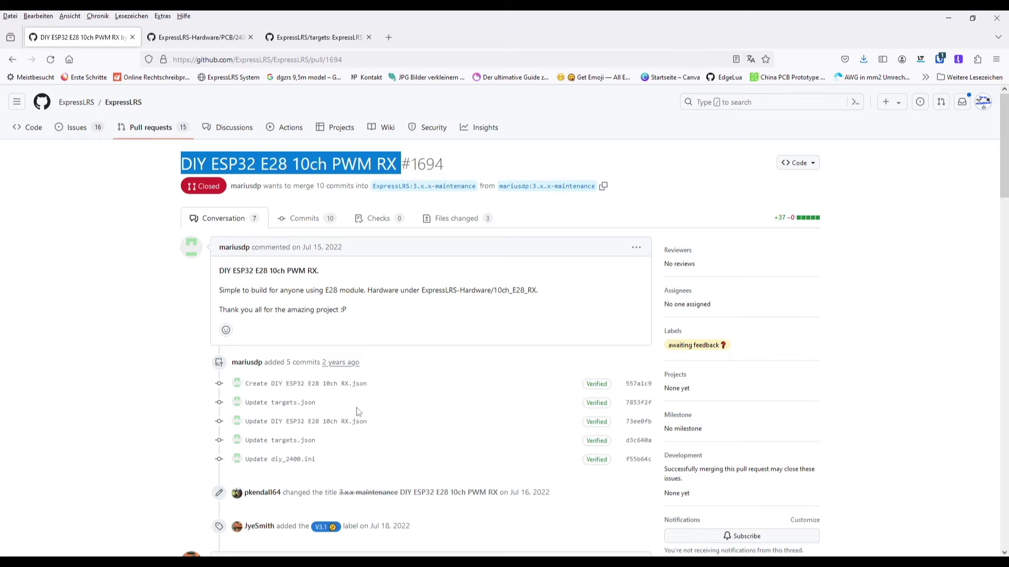
scroll(307, 279, "down", 5)
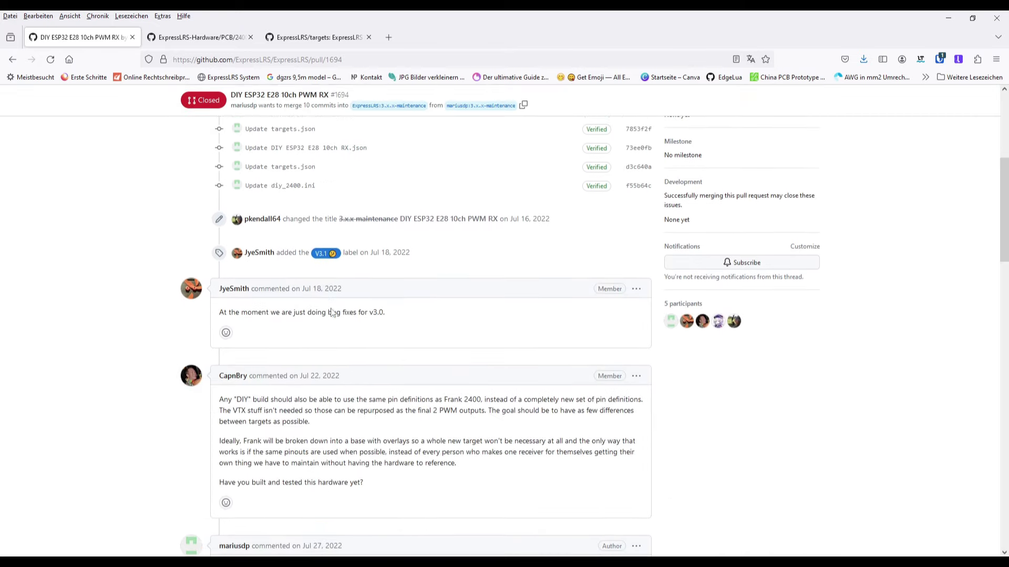
scroll(331, 311, "up", 5)
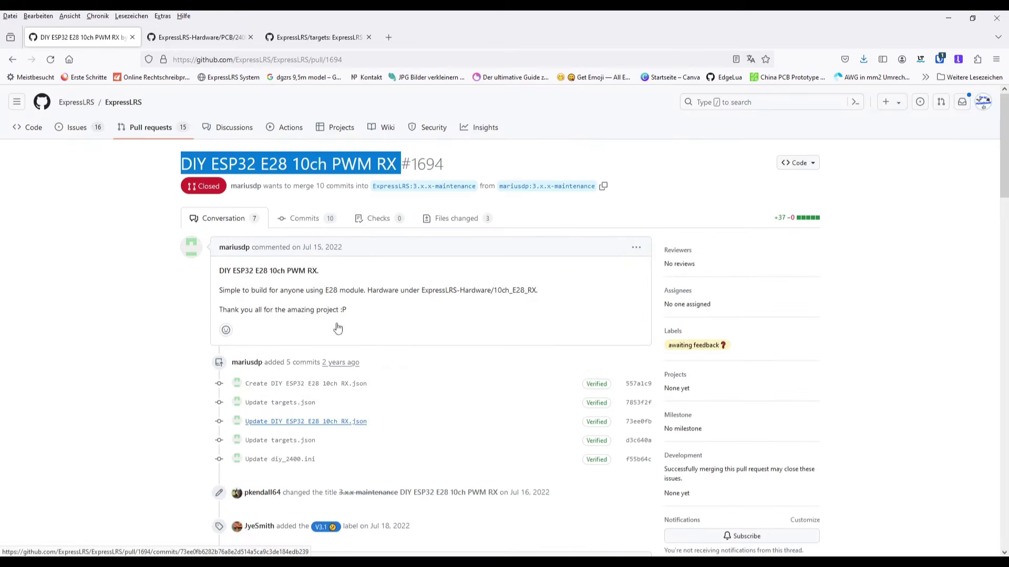
left_click(455, 220)
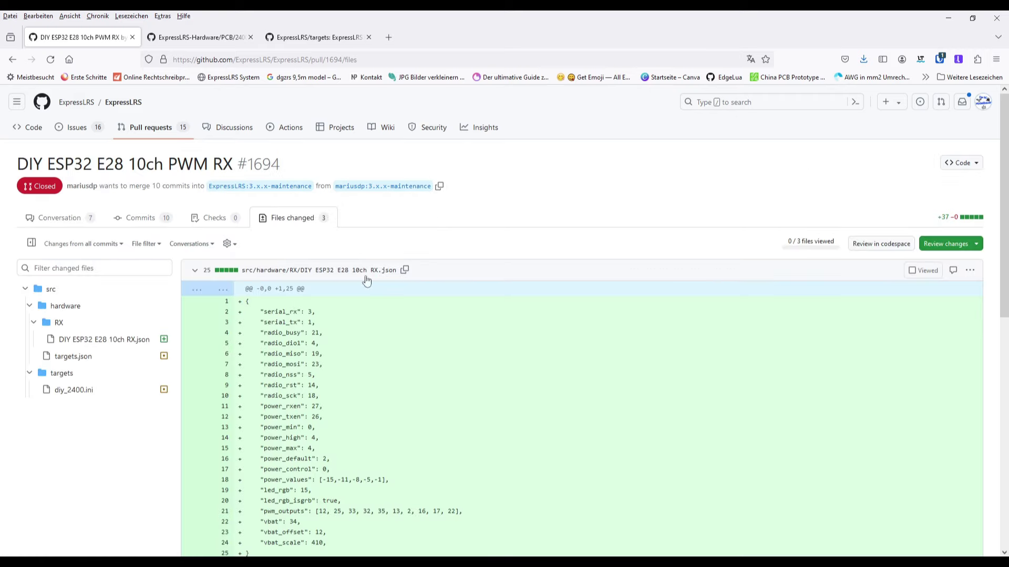
Examine the added hardware layout file DIY ESP32 E28 10ch RX.json in the pull request's changed files
scroll(315, 282, "down", 2)
scroll(317, 279, "down", 2)
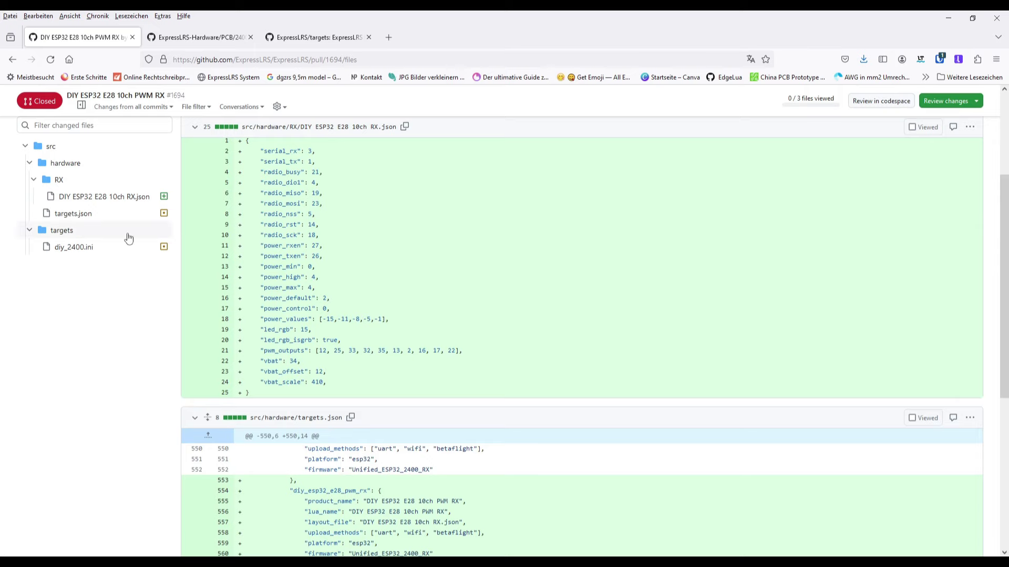
scroll(273, 213, "up", 2)
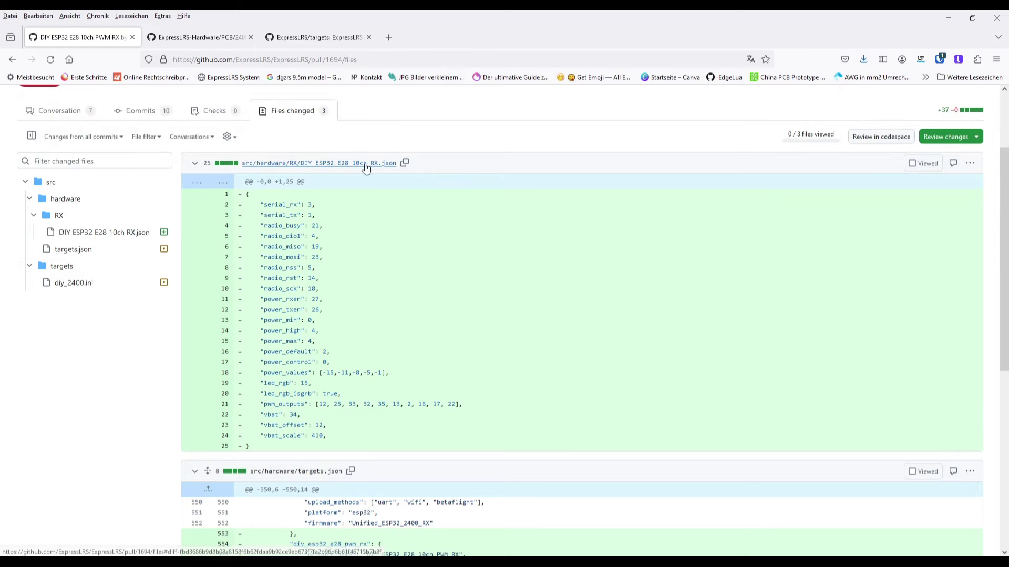
left_click(305, 164)
scroll(367, 210, "up", 2)
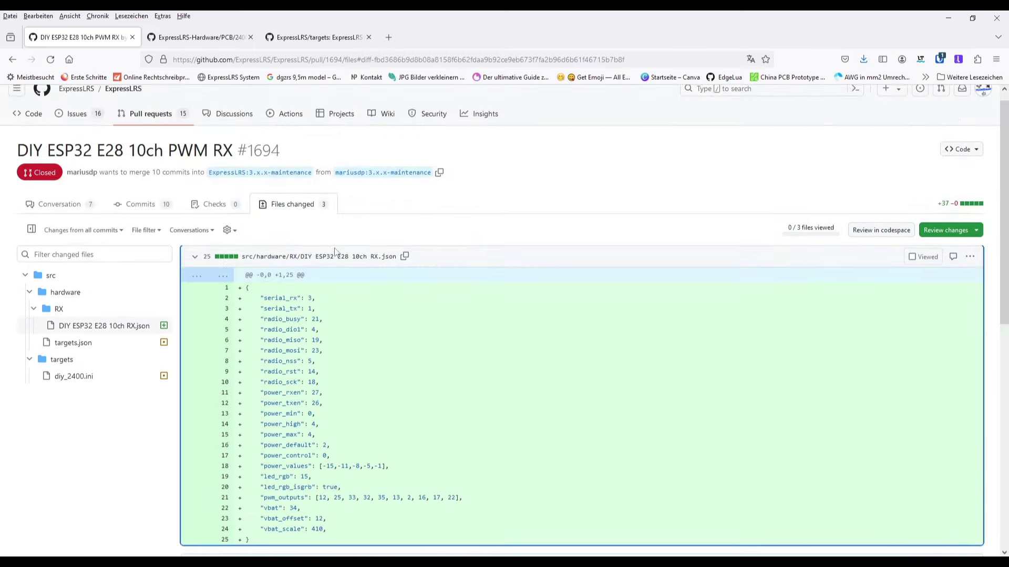
scroll(338, 315, "down", 1)
scroll(357, 345, "down", 2)
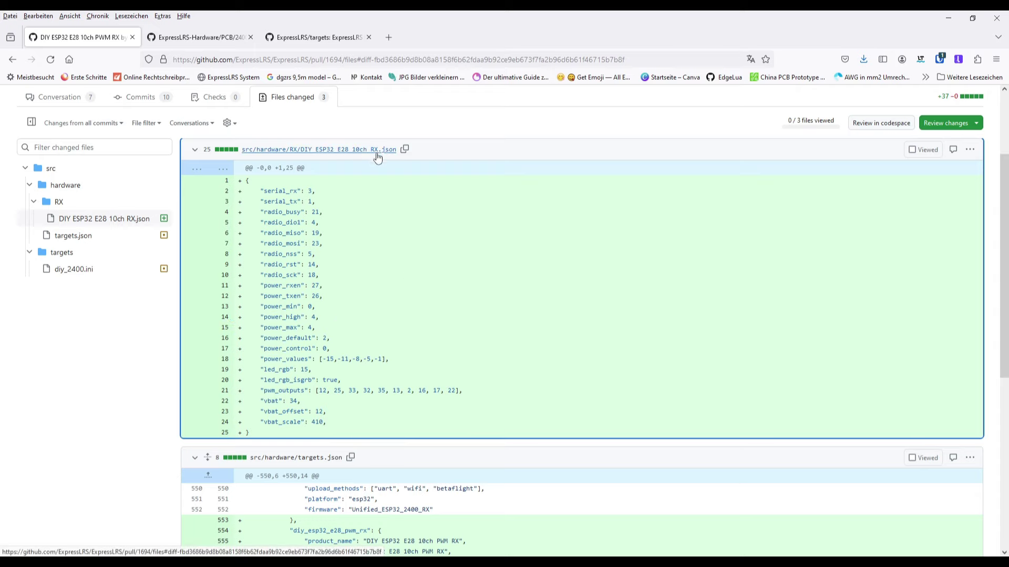
Copy the complete diy_esp32_e28_pwm_rx entry from the pull request's targets.json changes
scroll(400, 236, "down", 4)
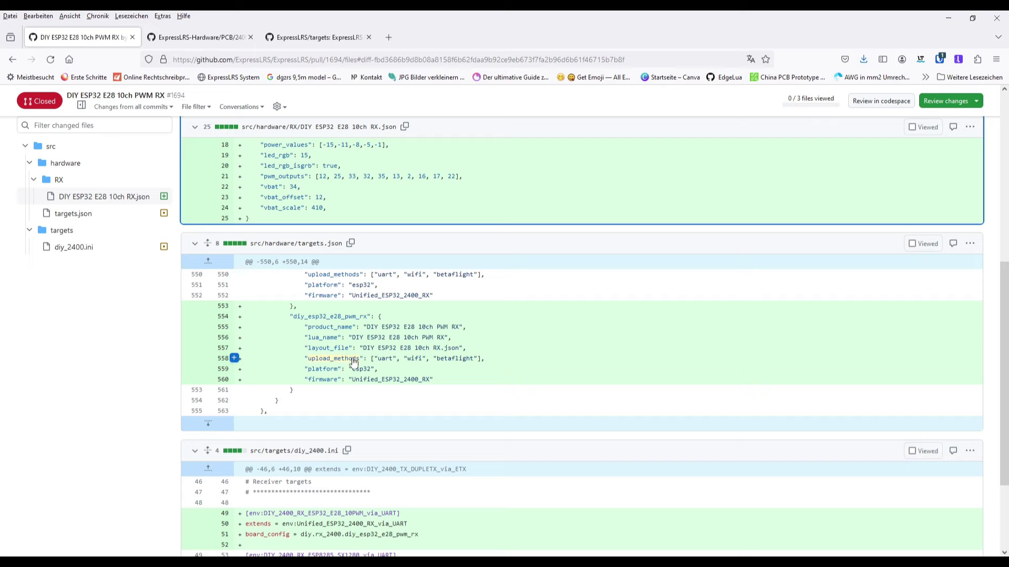
left_click_drag(294, 389, 246, 316)
key("ctrl+c")
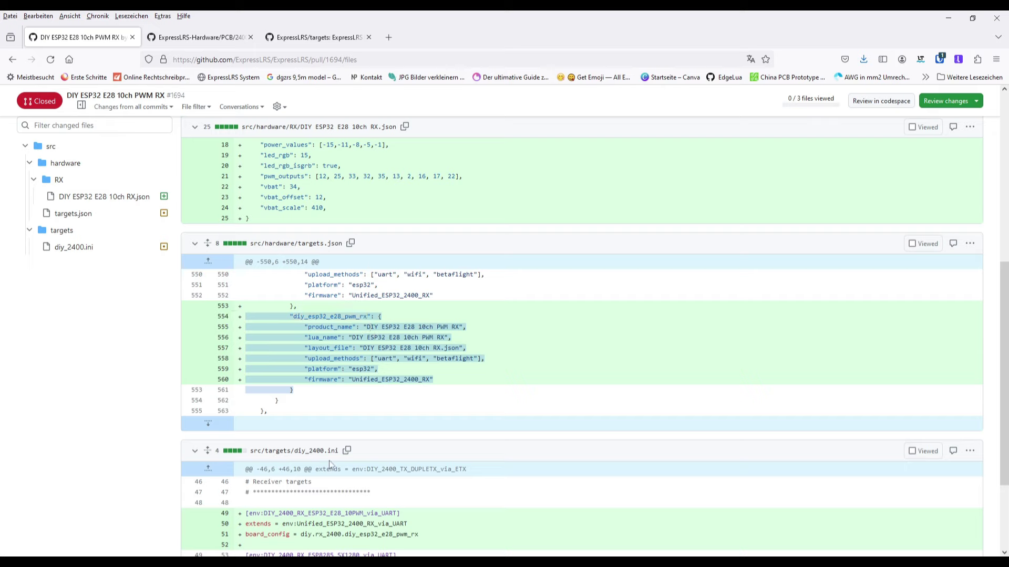
Switch to targets.json in Notepad++ and paste the copied entry after true_diversity_pwm16_s3 in the DIY rx_2400 section, ending it with a comma
key("alt+Tab")
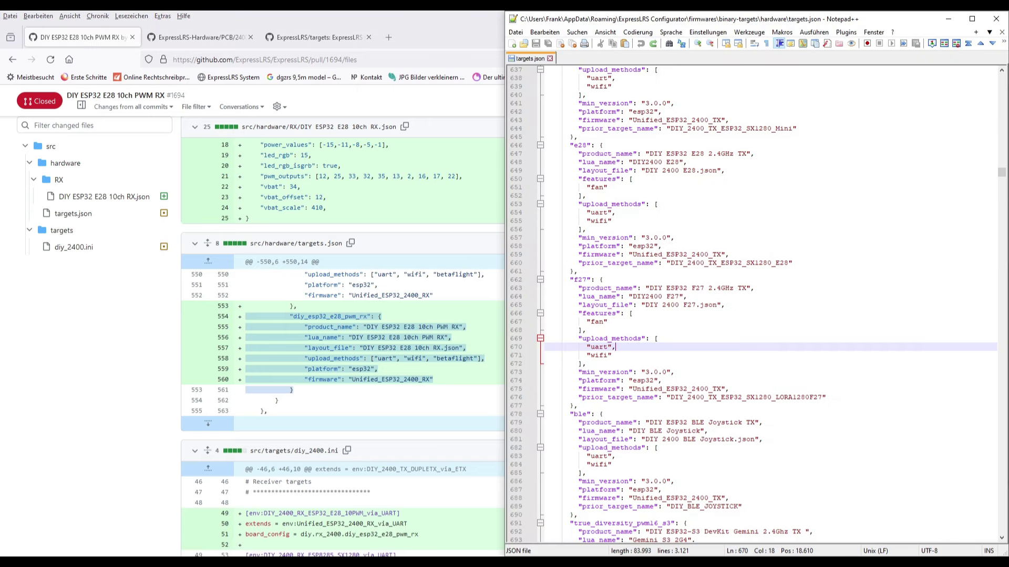
key("alt+Tab")
left_click(700, 353)
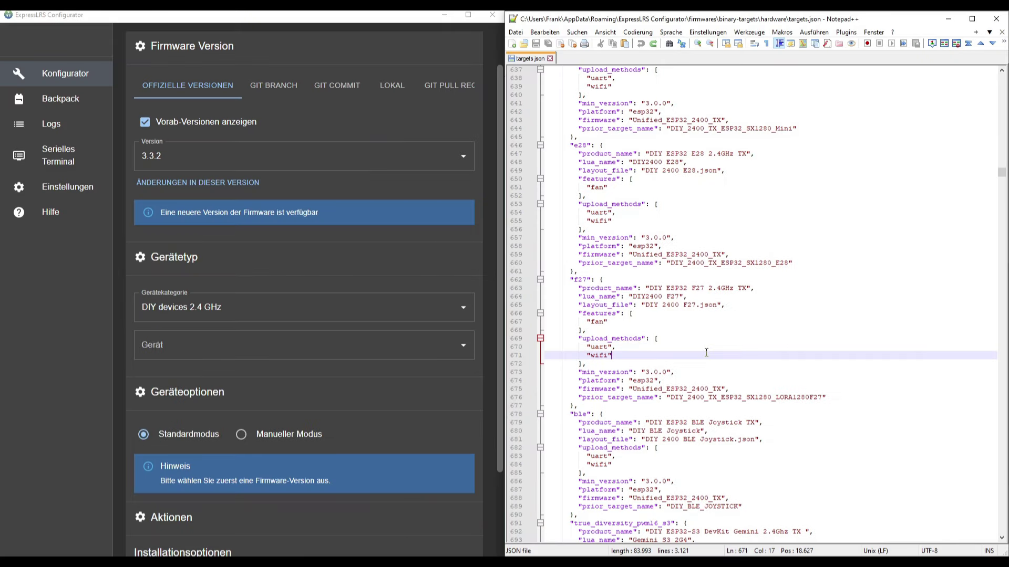
scroll(659, 310, "down", 3)
scroll(648, 295, "up", 8)
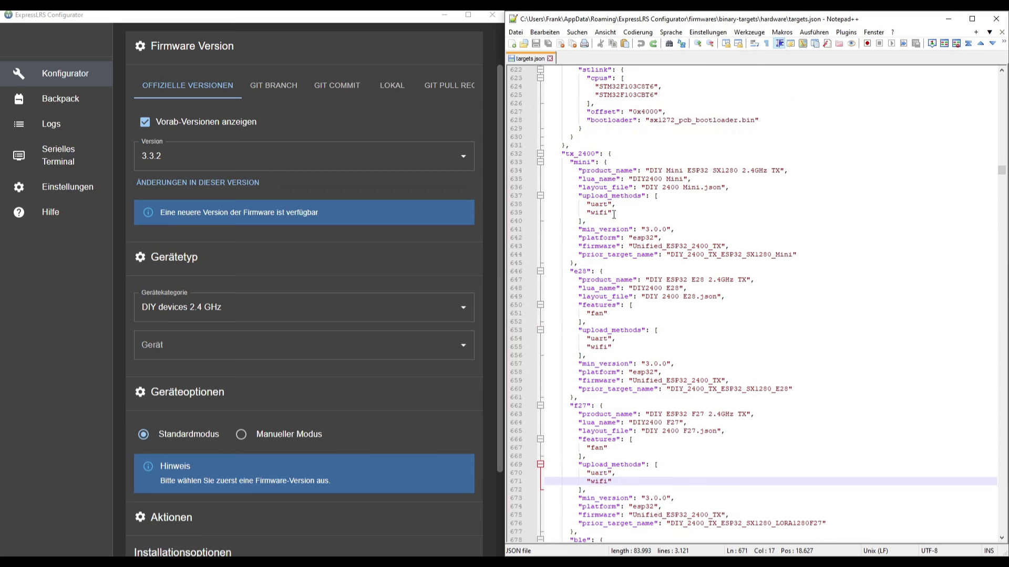
scroll(585, 167, "down", 3)
scroll(579, 205, "down", 13)
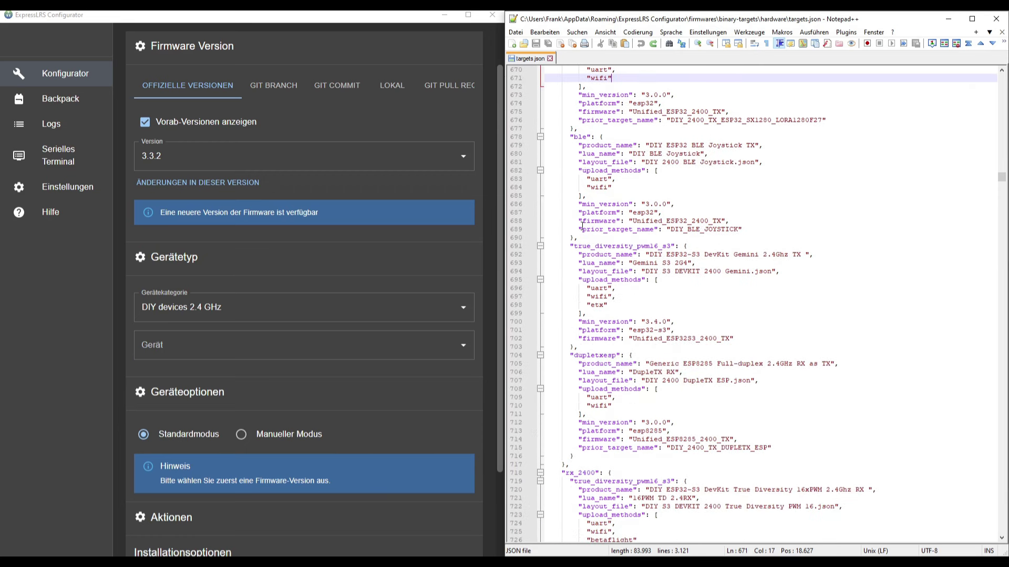
scroll(589, 316, "down", 1)
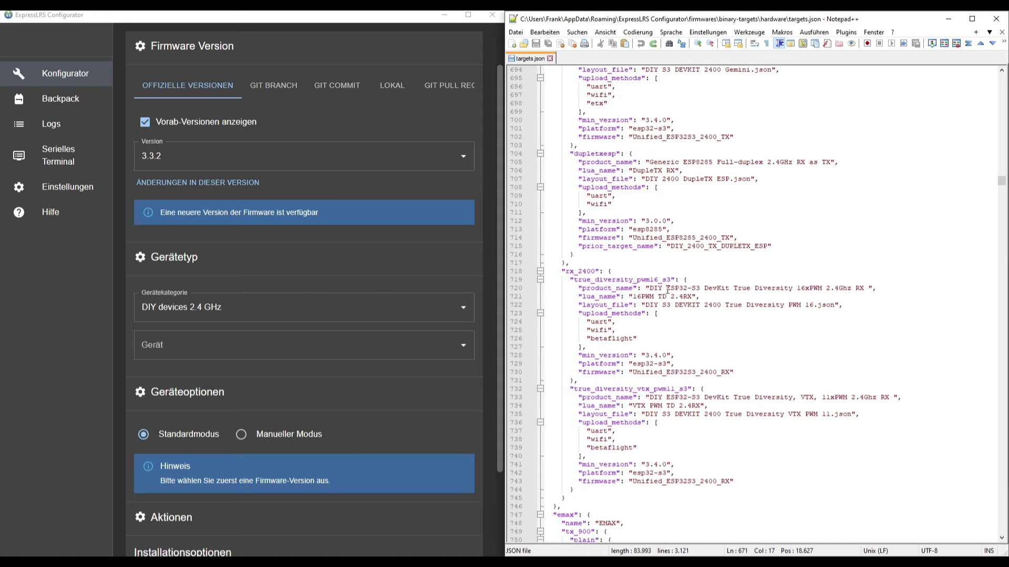
left_click(581, 380)
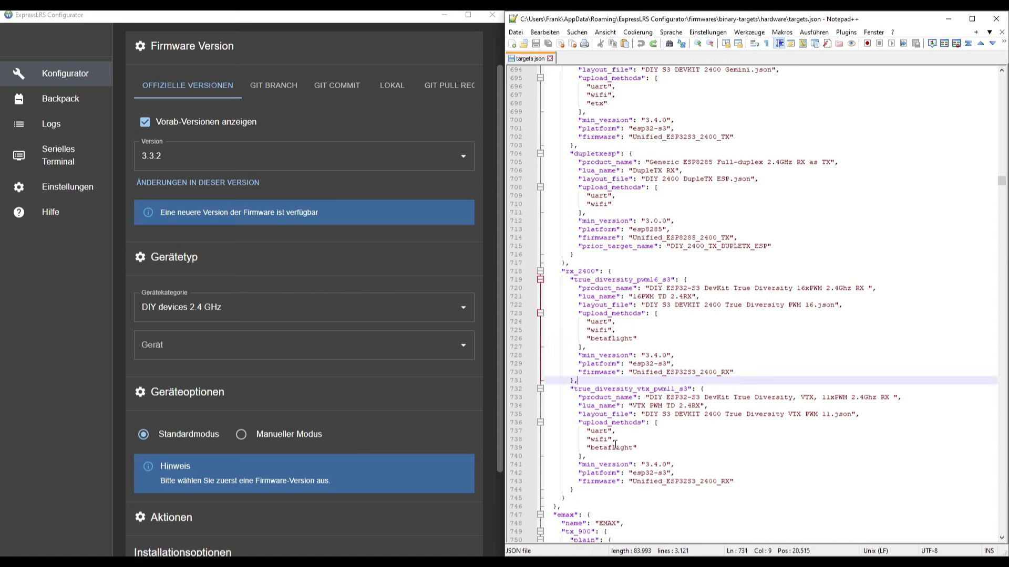
key("Return")
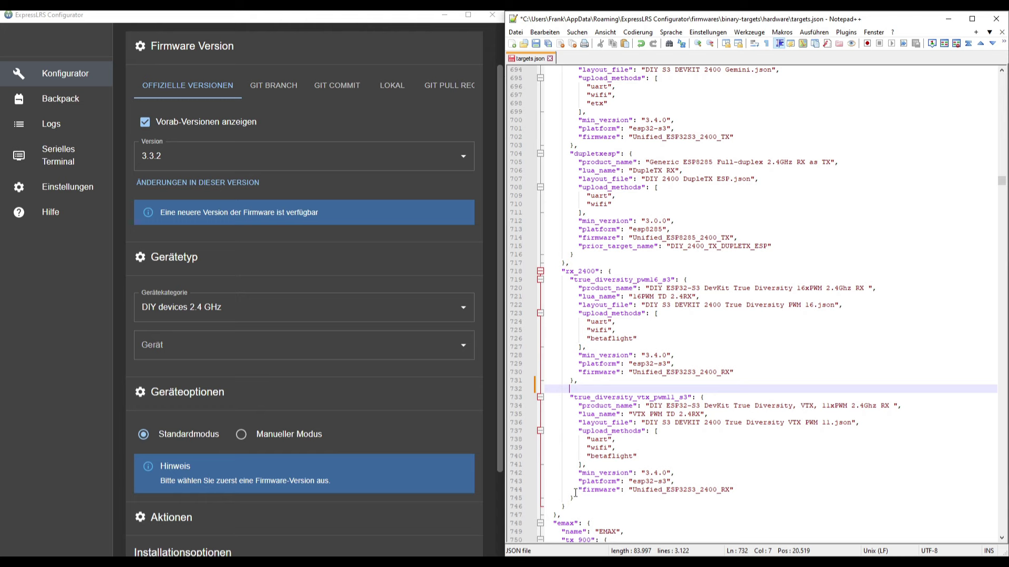
key("ctrl+v")
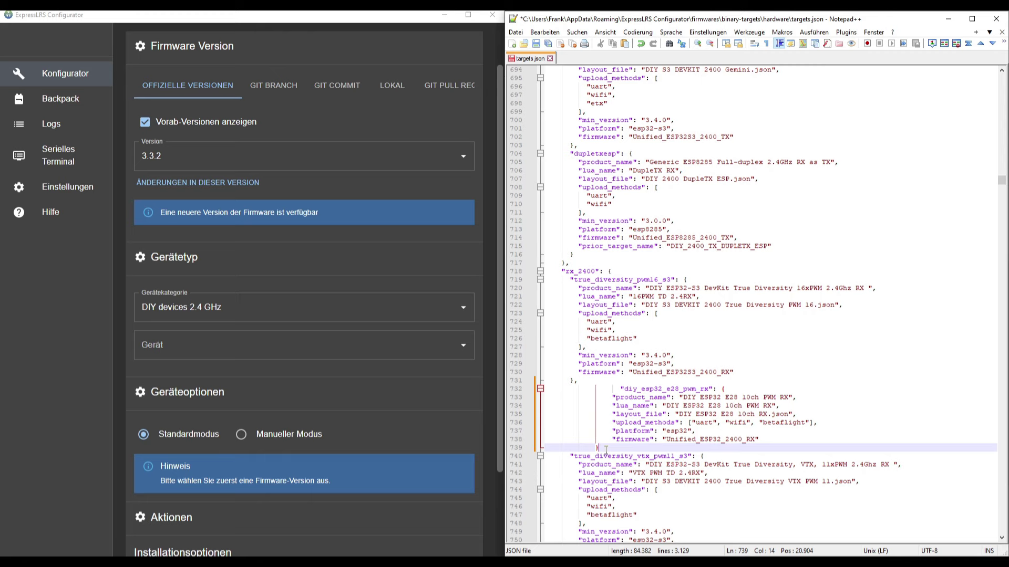
type(",")
Remove the extra indentation from the pasted diy_esp32_e28_pwm_rx entry so it lines up with the neighbouring receiver entries
left_click_drag(596, 447, 577, 447)
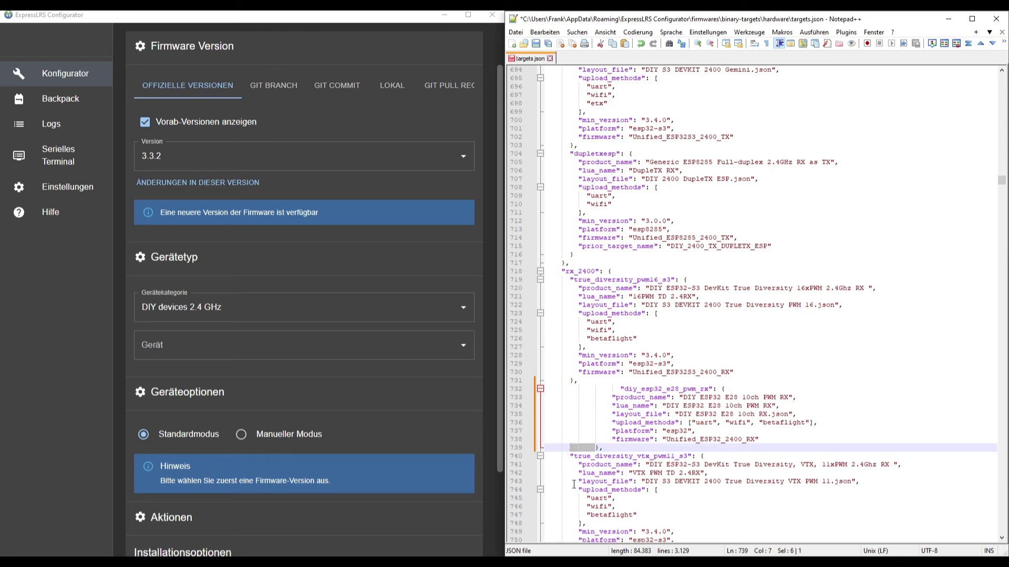
key("BackSpace")
left_click_drag(615, 440, 570, 389)
key("BackSpace")
key("BackSpace")
key("BackSpace")
key("BackSpace")
key("BackSpace")
key("BackSpace")
left_click(725, 439)
scroll(635, 431, "down", 1)
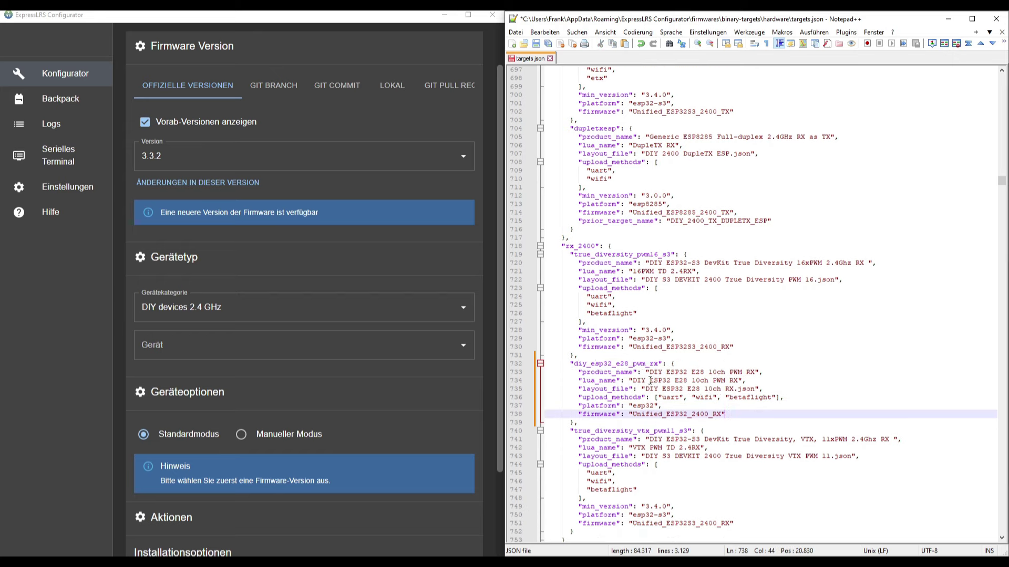
left_click(680, 372)
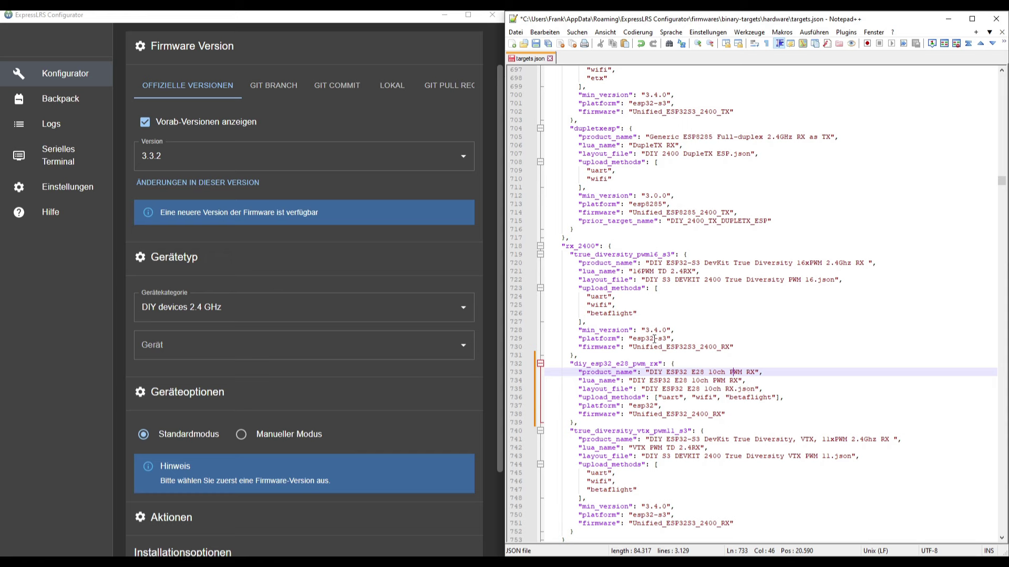
Return to the pull request in the browser, view DIY ESP32 E28 10ch RX.json as a file and download its raw version
key("alt+Tab")
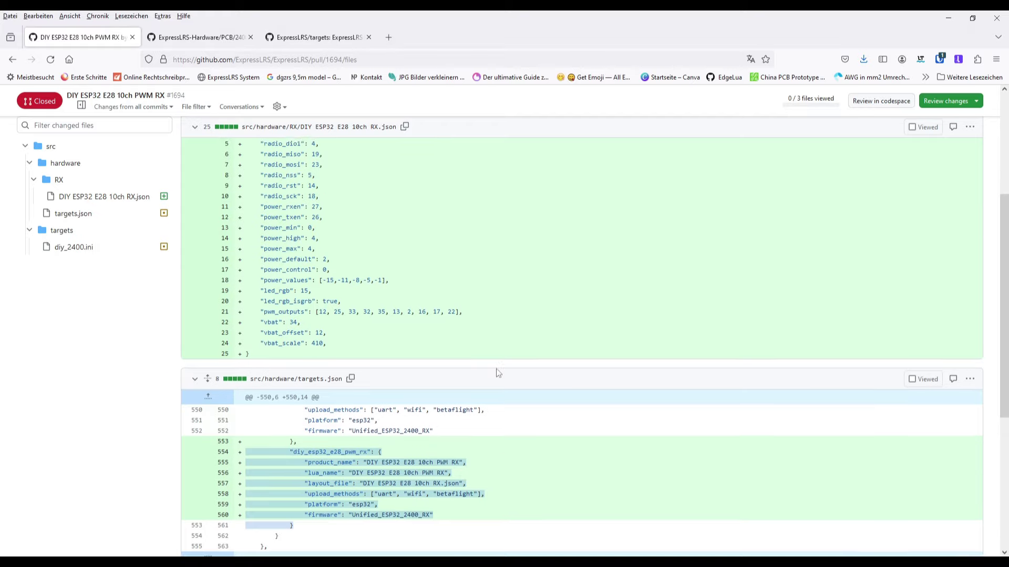
scroll(395, 316, "up", 5)
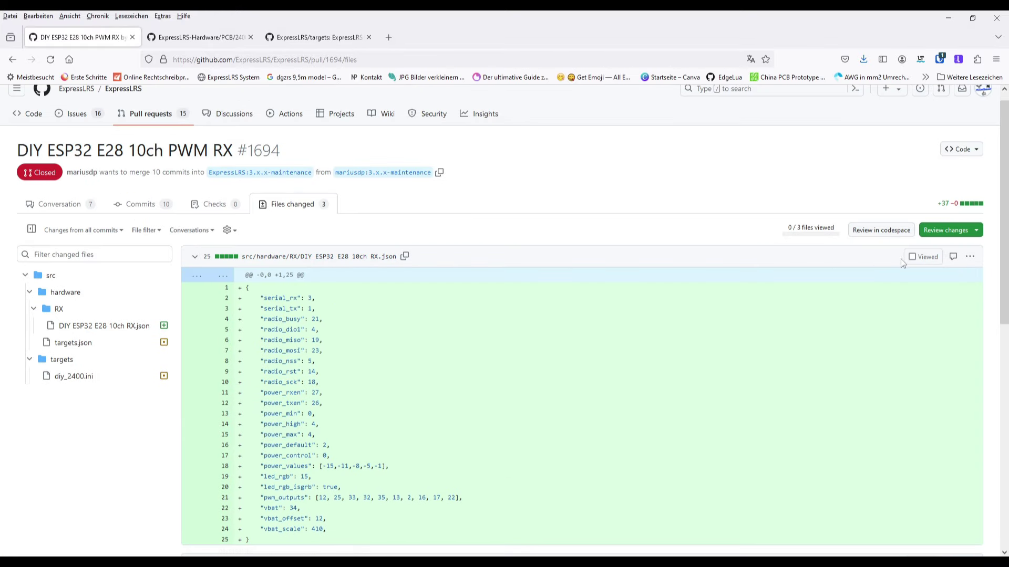
left_click(970, 258)
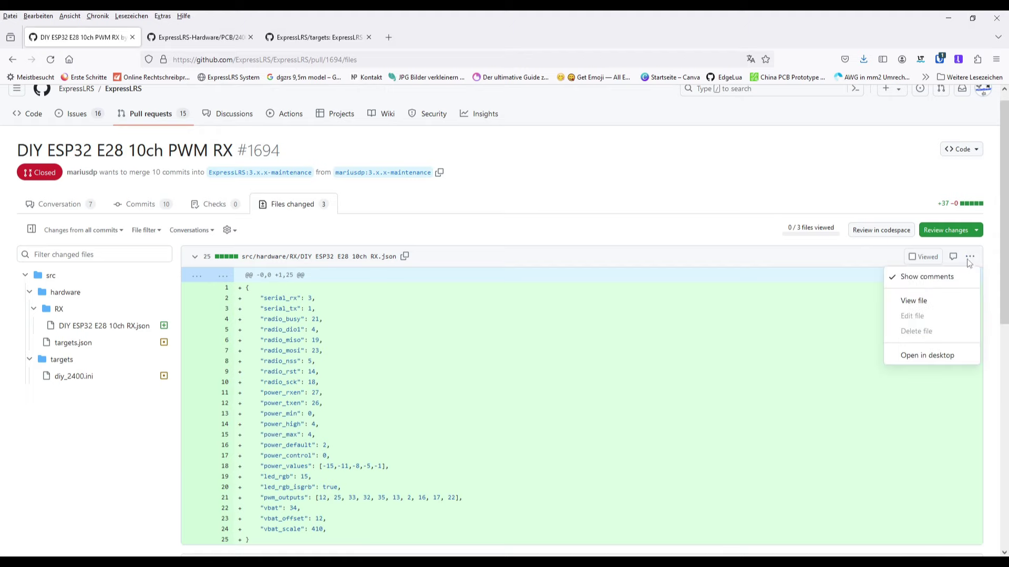
left_click(909, 301)
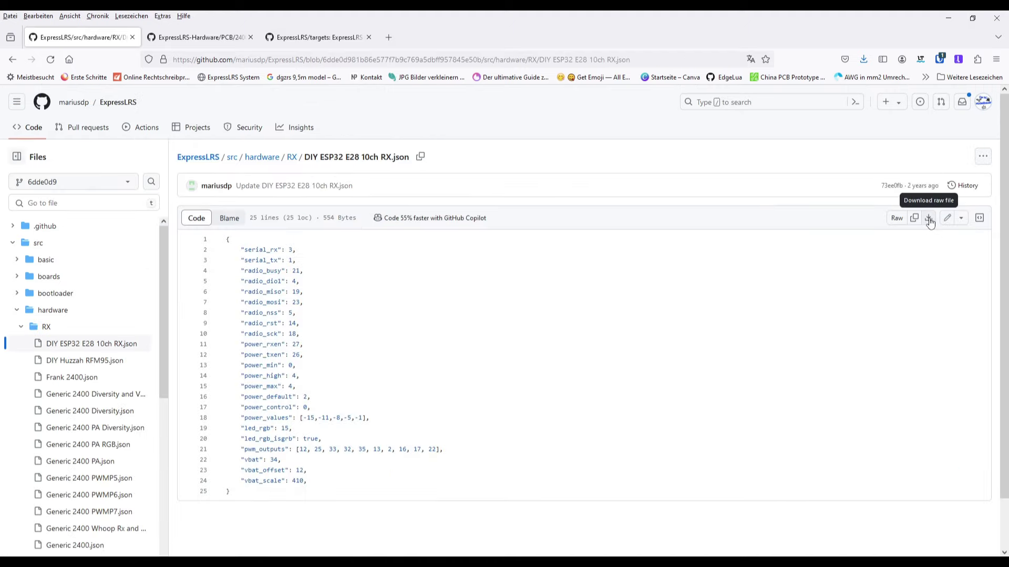
left_click(929, 219)
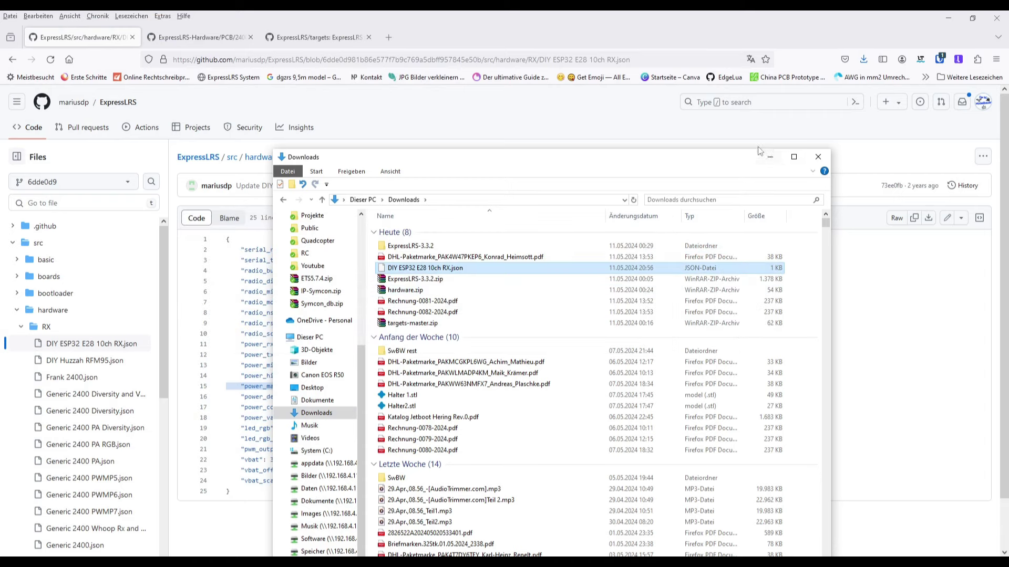
left_click(771, 157)
Open the Configurator's firmwares/binary-targets/hardware folder in the file explorer and go into its RX subfolder
mouse_move(216, 562)
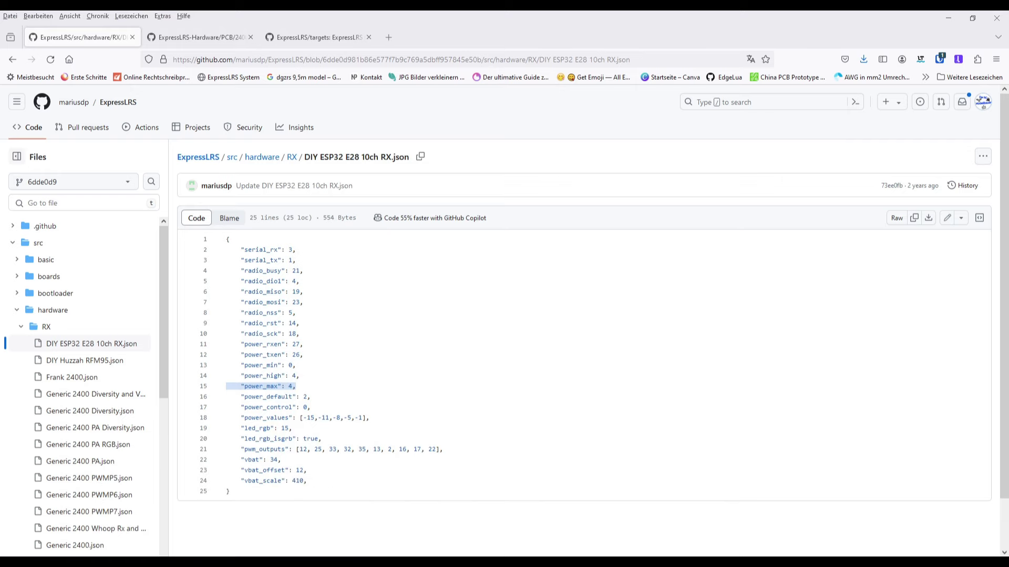
left_click(215, 562)
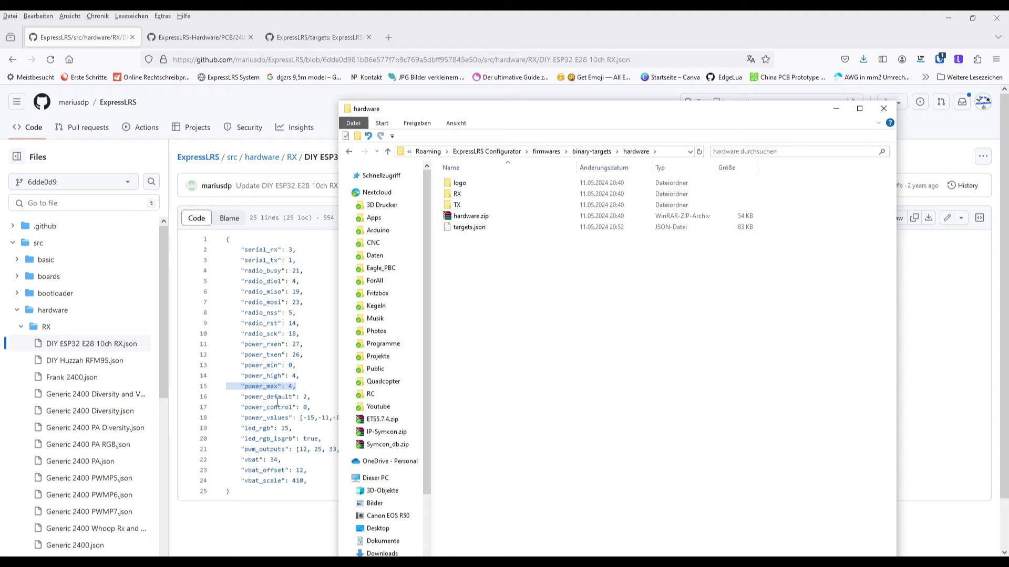
double_click(457, 194)
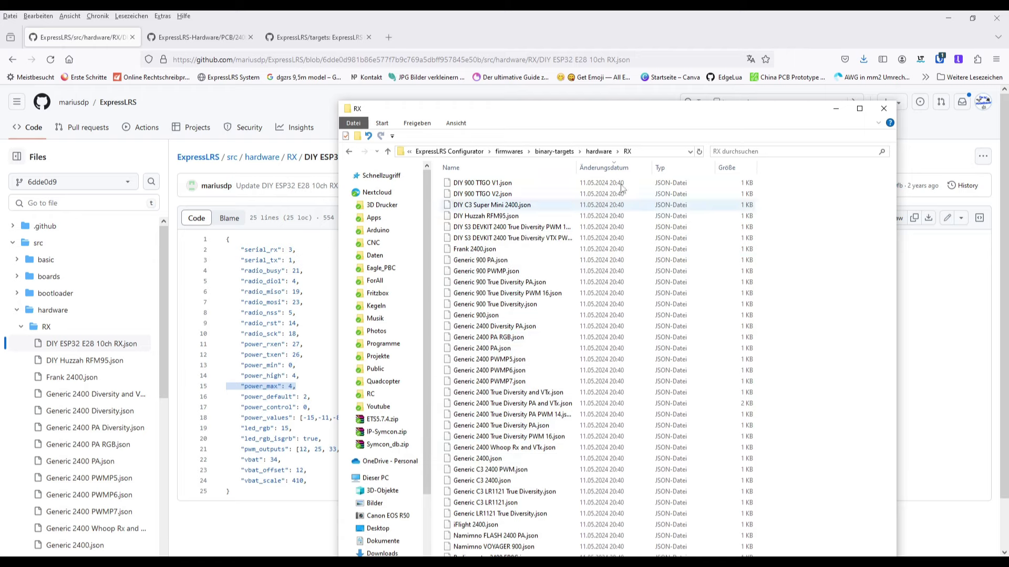
left_click(599, 151)
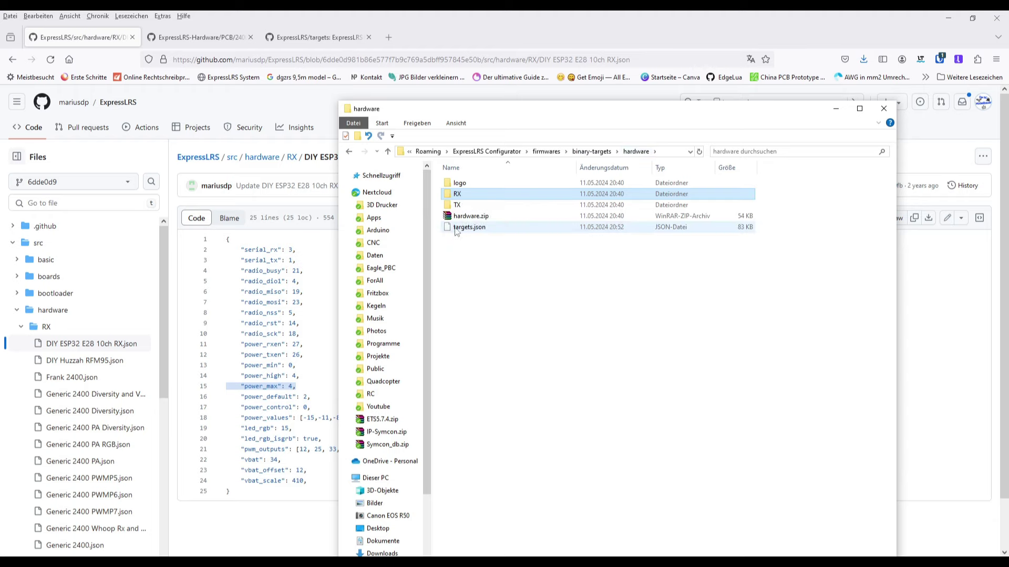
double_click(459, 195)
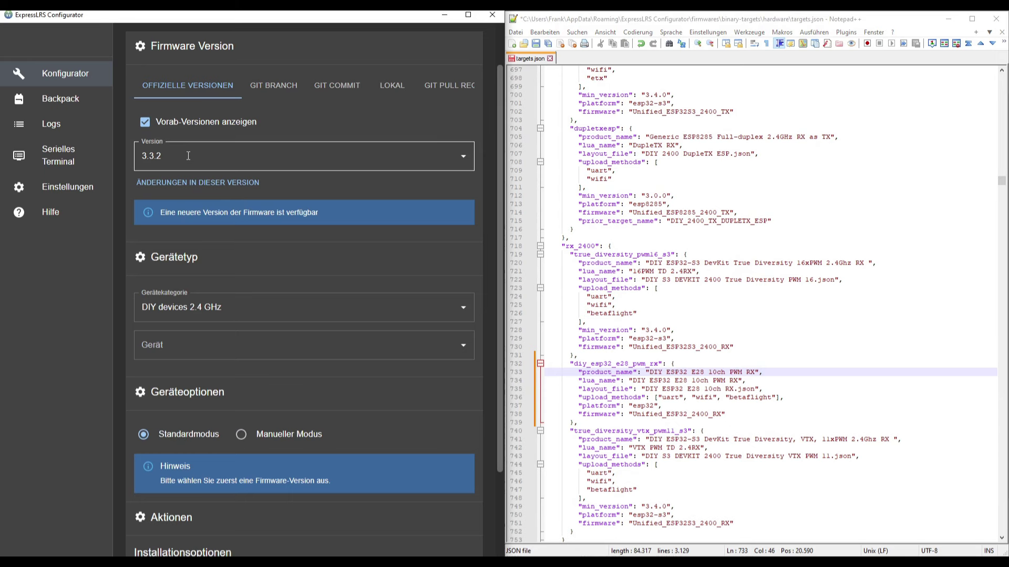
In ExpressLRS Configurator, switch the firmware version to 3.4.0-RC1 and back to 3.3.2 to reload the device definitions
left_click(193, 155)
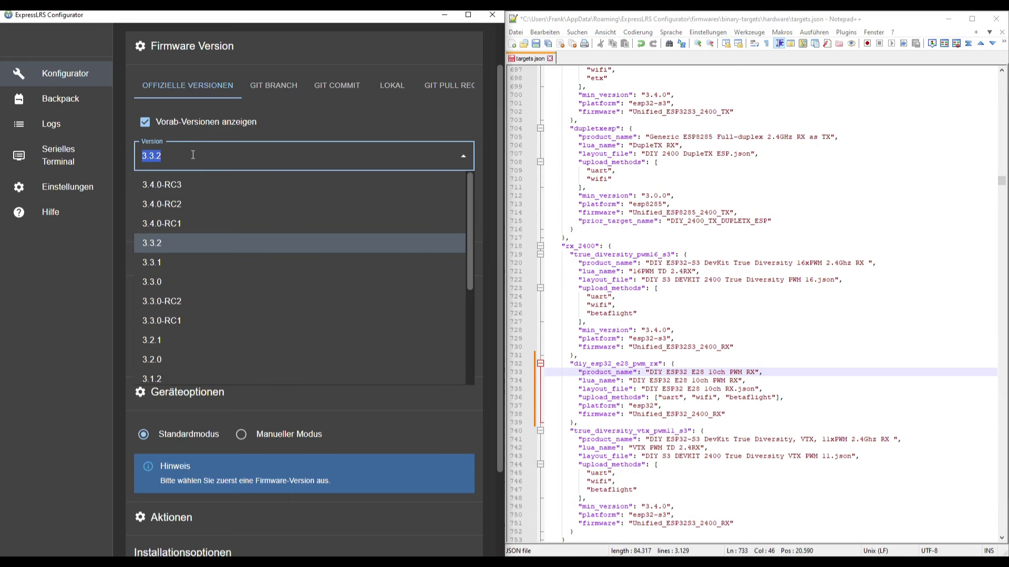
left_click(166, 225)
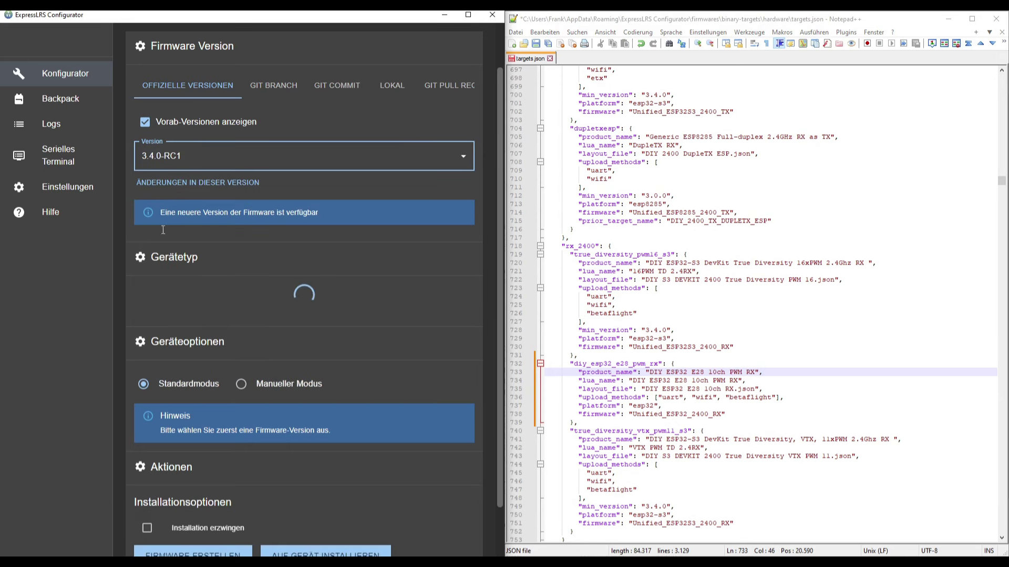
key("Down")
key("Down")
key("Return")
Set the device category to DIY devices 2.4 GHz and list its devices to look for the added 10ch PWM receiver
left_click(226, 310)
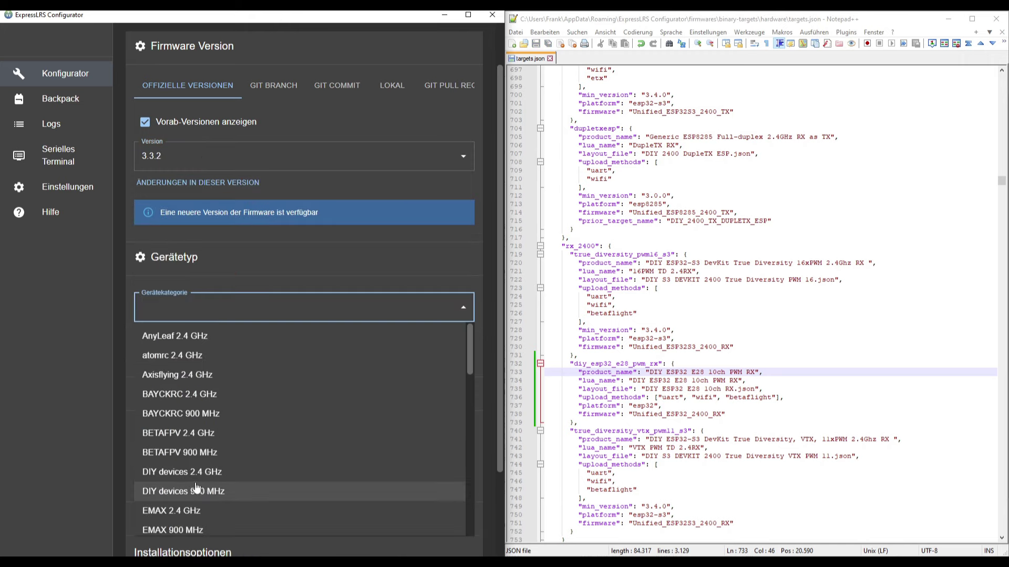
left_click(184, 472)
left_click(234, 344)
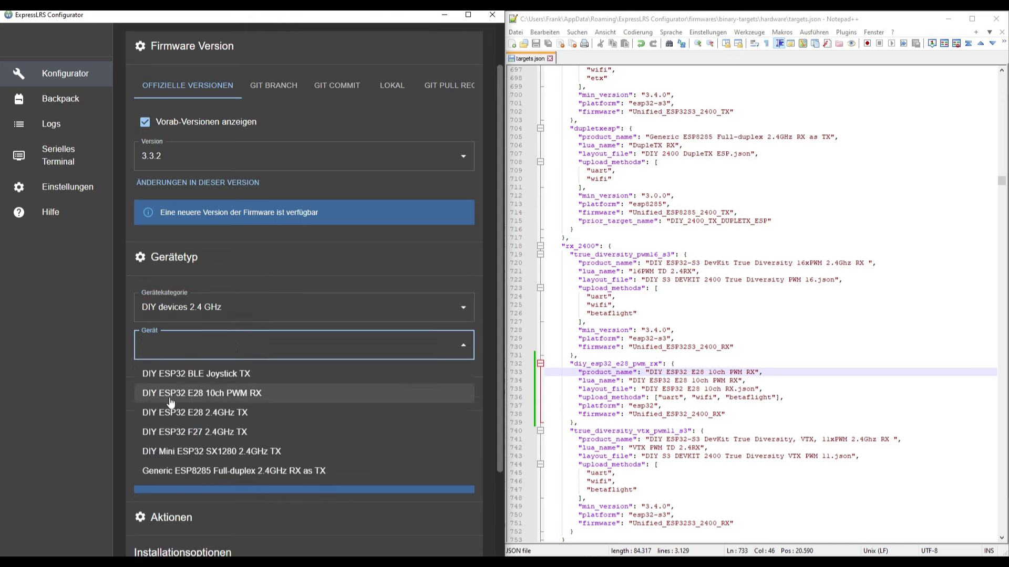
Select DIY ESP32 E28 10ch PWM RX as the device and check its options section
left_click(233, 396)
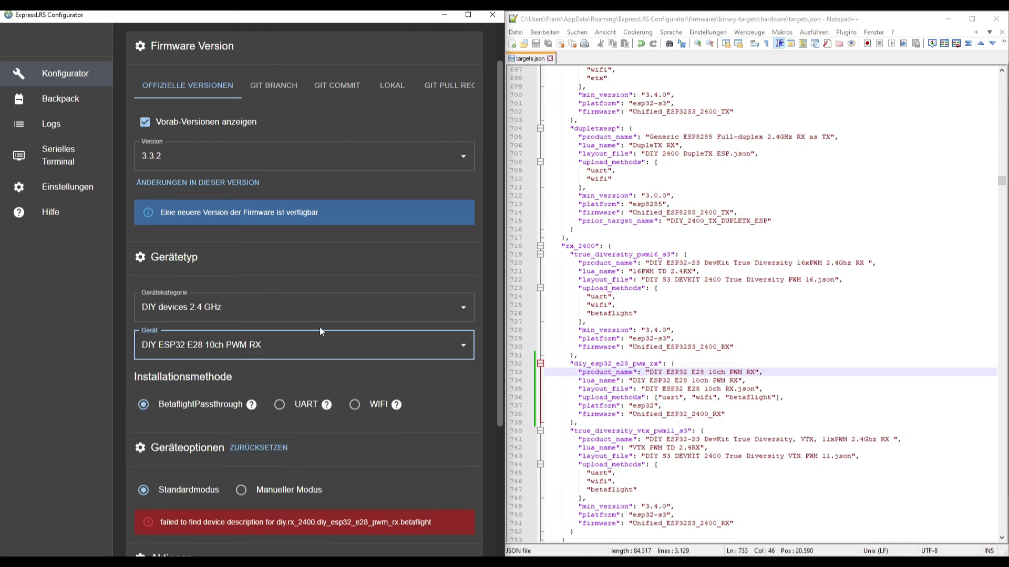
scroll(361, 467, "down", 1)
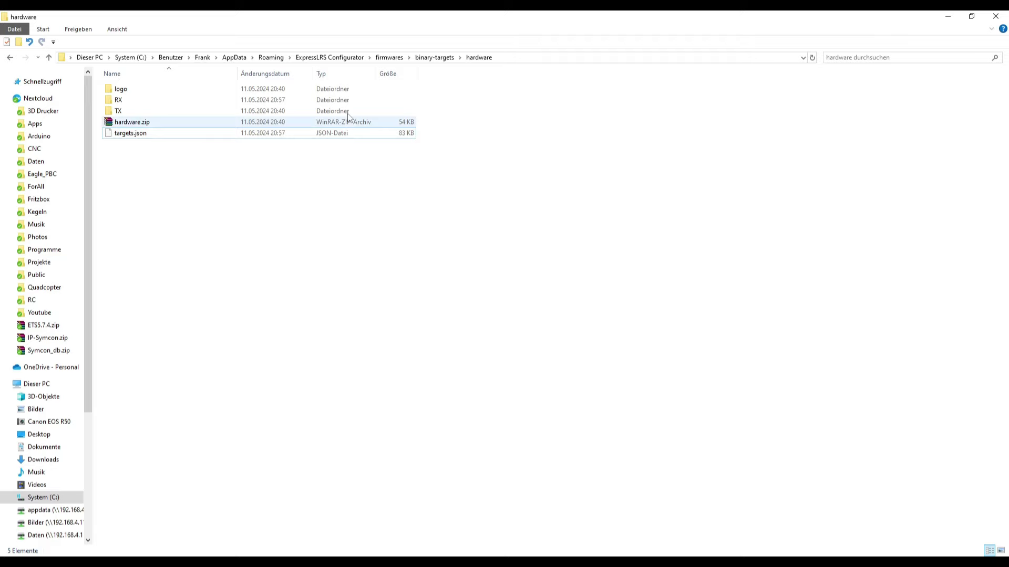
In the file explorer, paste the copied DIY ESP32 E28 10ch RX.json into the firmwares/device-options/hardware/RX folder
left_click(389, 57)
double_click(129, 122)
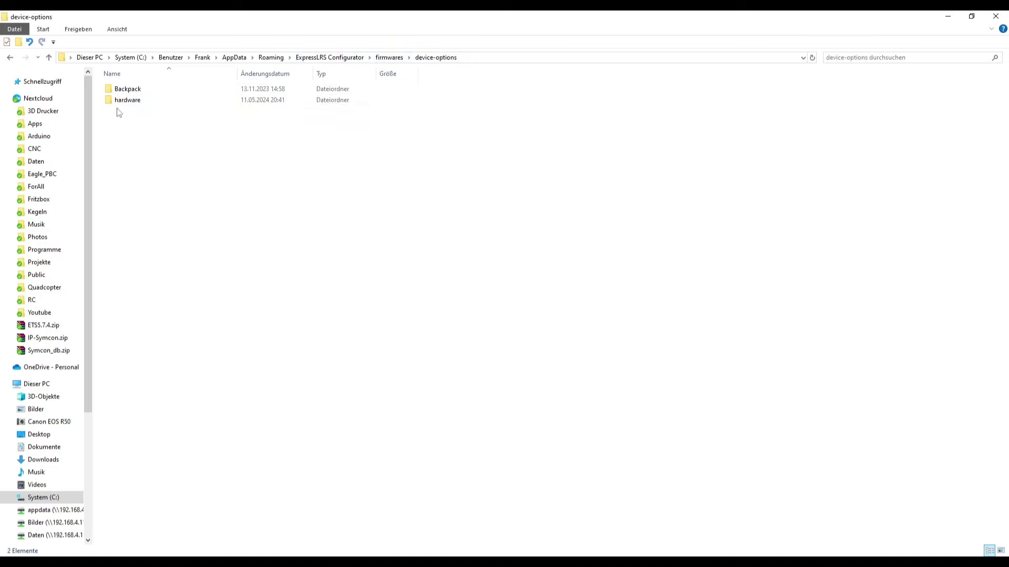
double_click(121, 100)
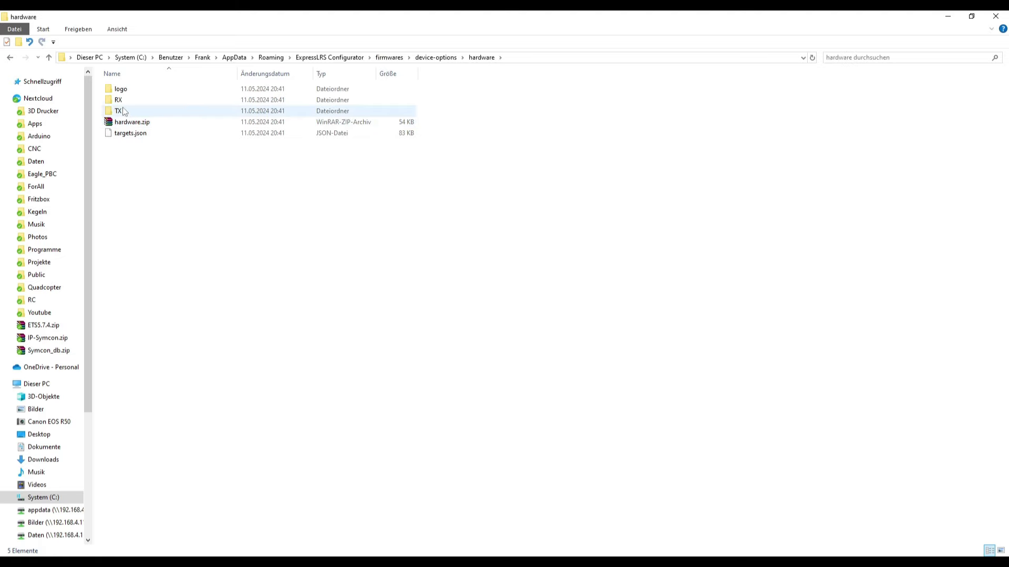
double_click(119, 100)
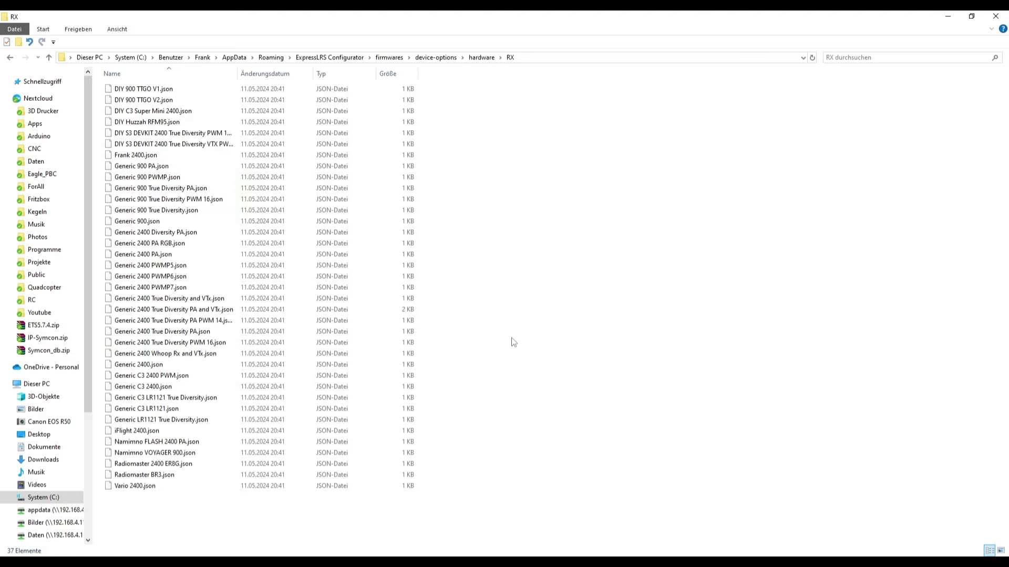
key("ctrl+v")
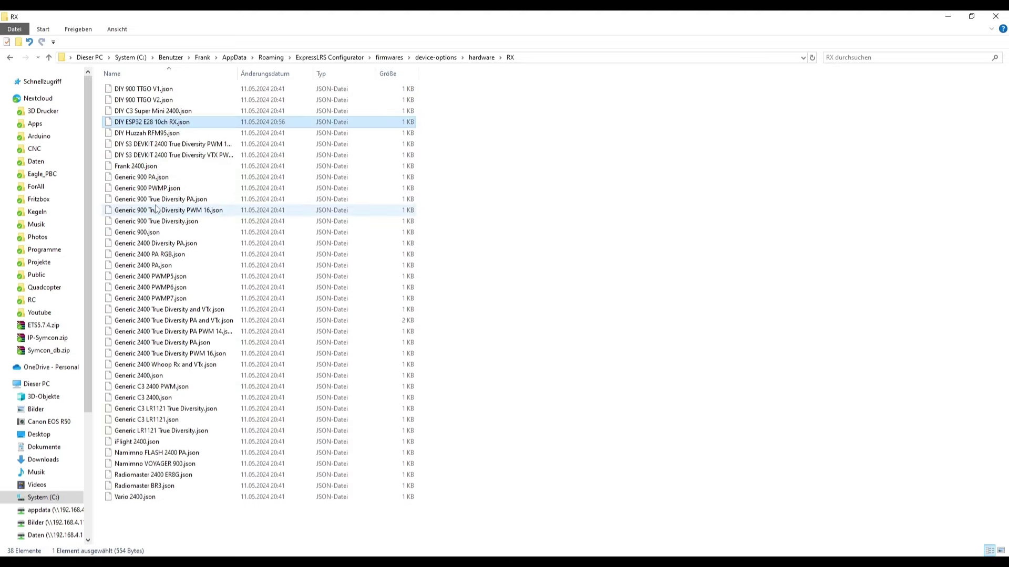
Check targets.json in device-options/hardware, and copy the edited targets.json from firmwares/binary-targets/hardware
left_click(480, 57)
left_click(127, 135)
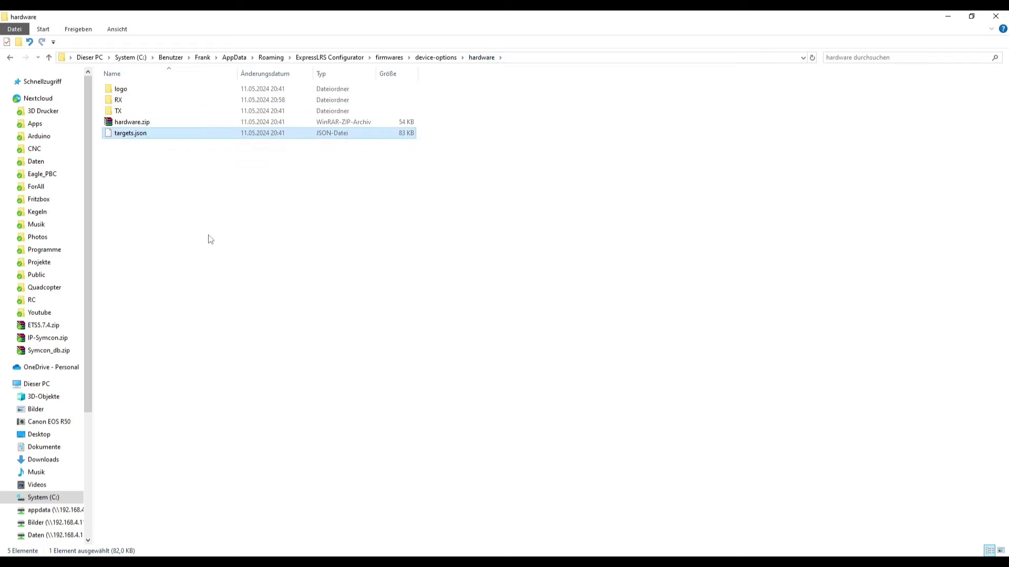
left_click(392, 59)
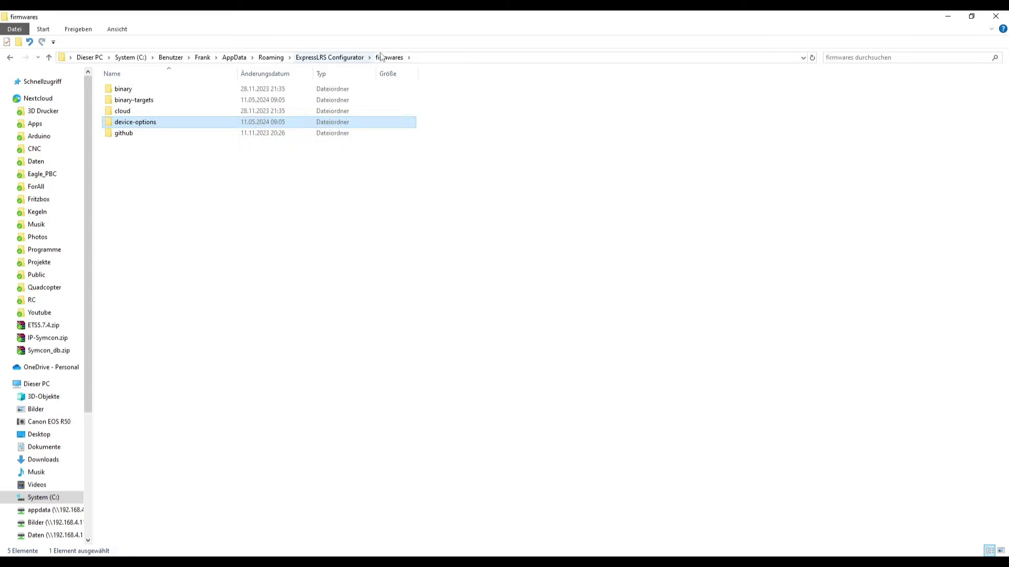
double_click(158, 100)
double_click(131, 100)
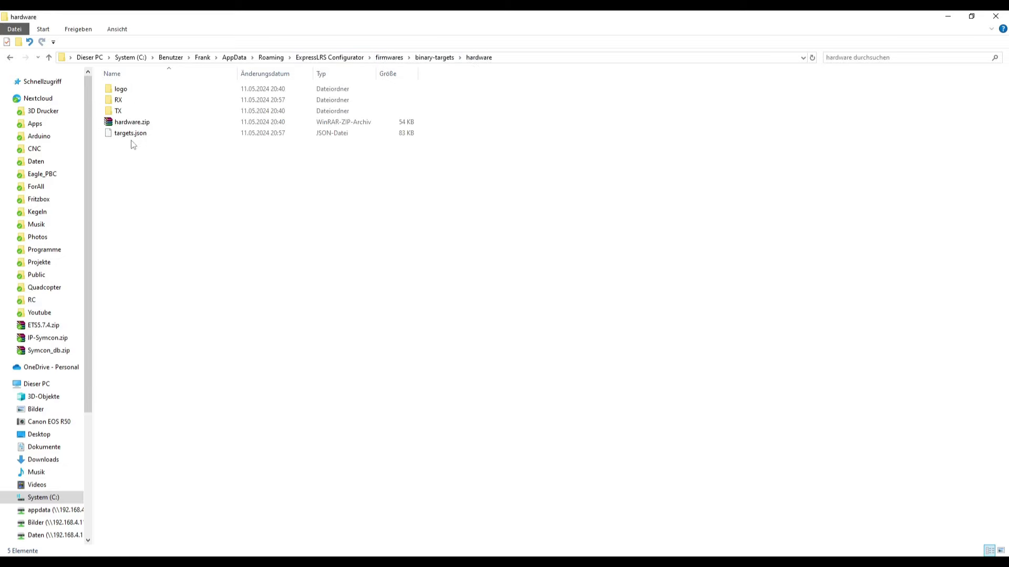
left_click(132, 139)
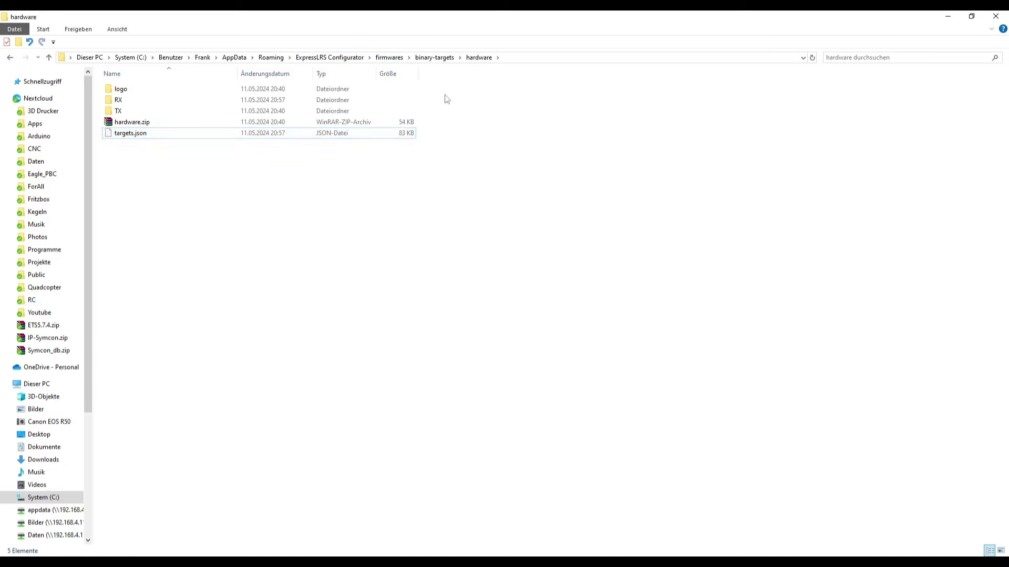
Paste the copied targets.json into firmwares/device-options/hardware, replacing the existing file
left_click(434, 58)
left_click(391, 58)
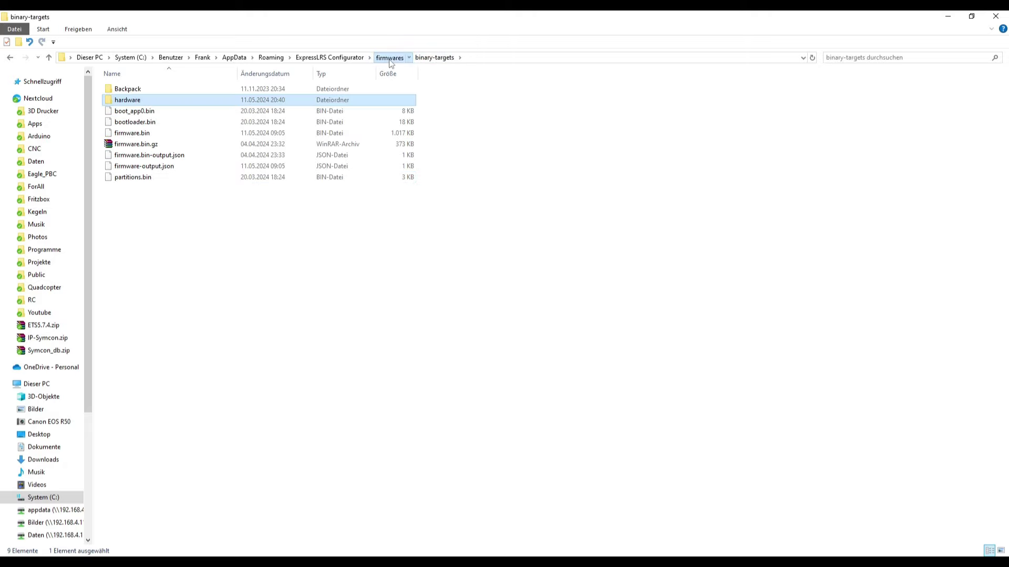
left_click(135, 123)
double_click(136, 122)
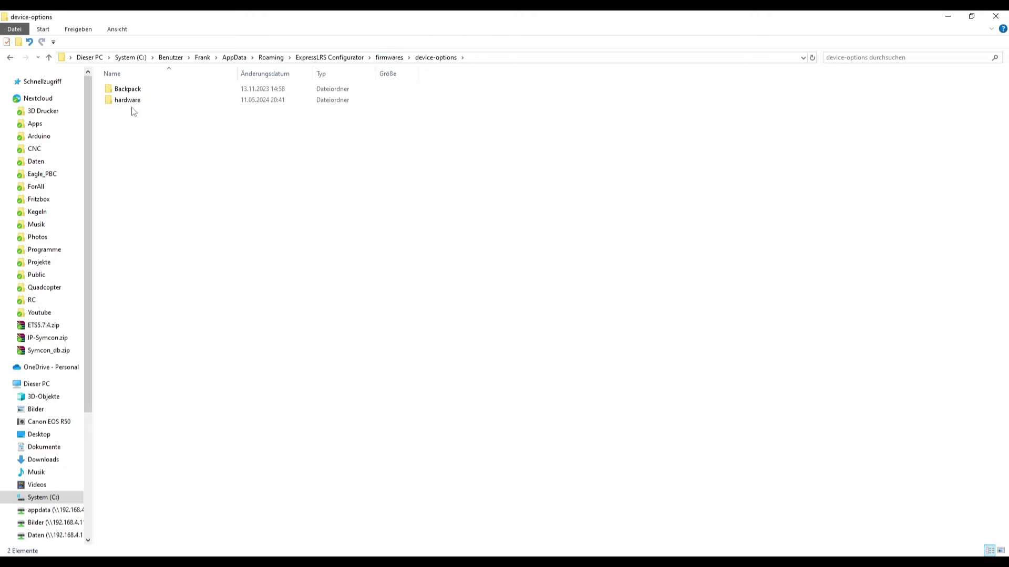
double_click(132, 101)
key("ctrl+v")
key("Return")
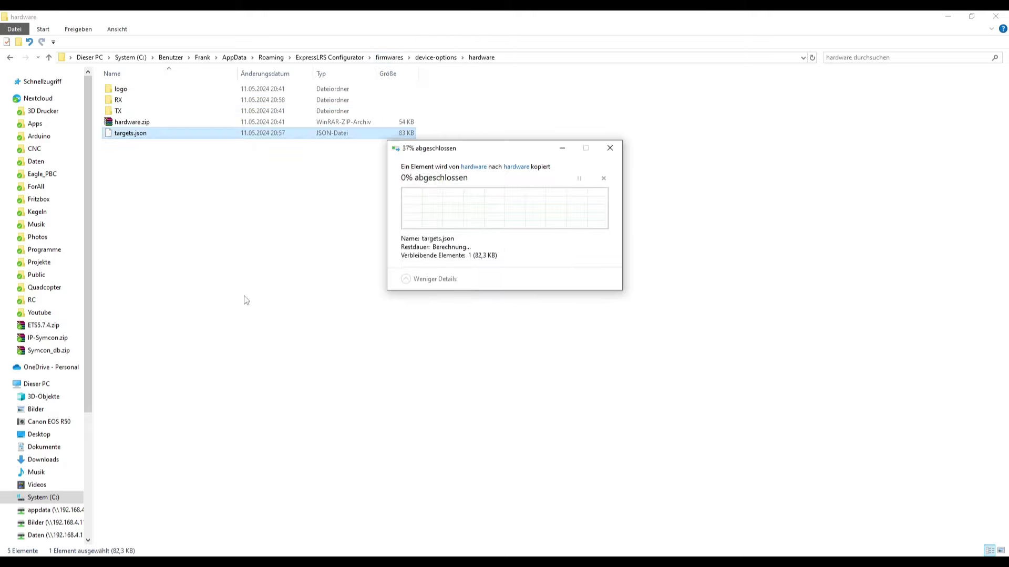
In ExpressLRS Configurator, switch the firmware version to 3.4.0-RC1 and back to 3.3.2, and reselect the DIY devices 2.4 GHz category
scroll(376, 200, "up", 2)
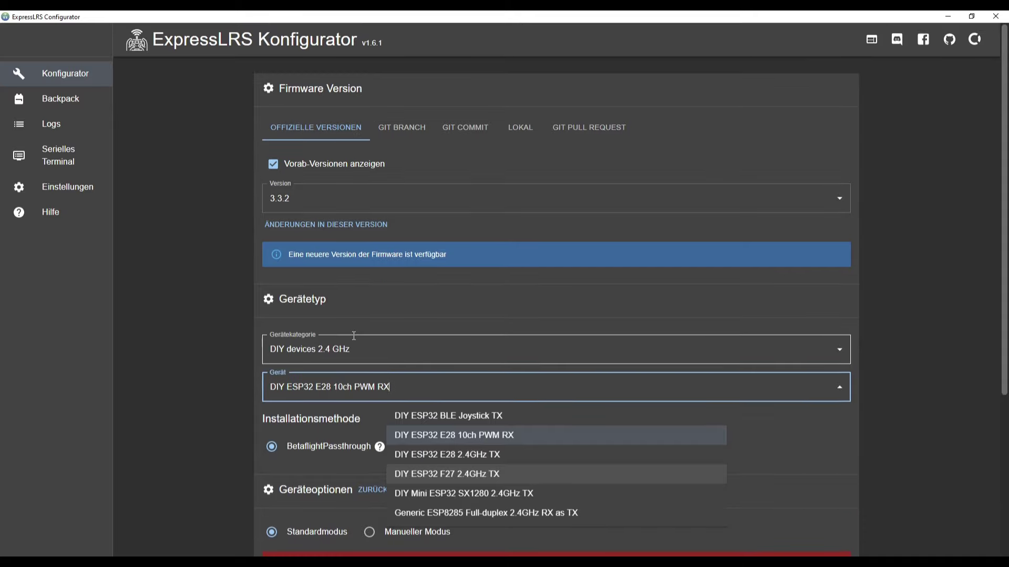
left_click(331, 199)
left_click(328, 263)
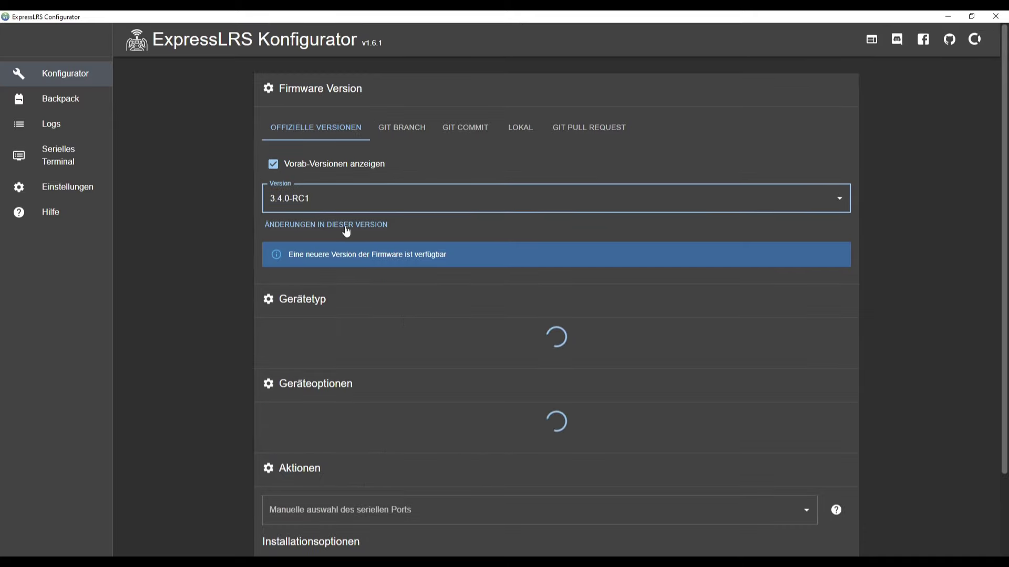
left_click(394, 200)
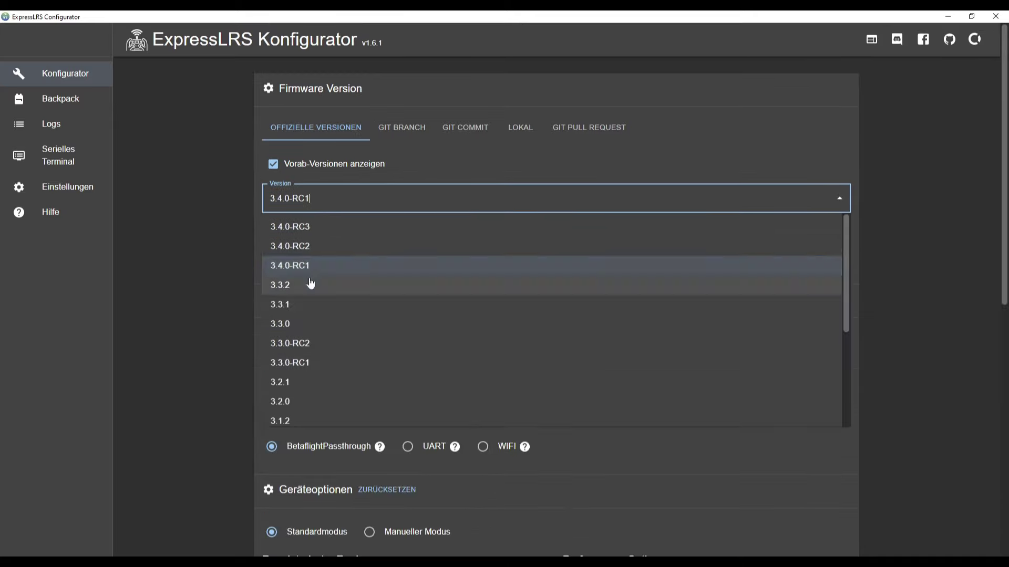
left_click(310, 284)
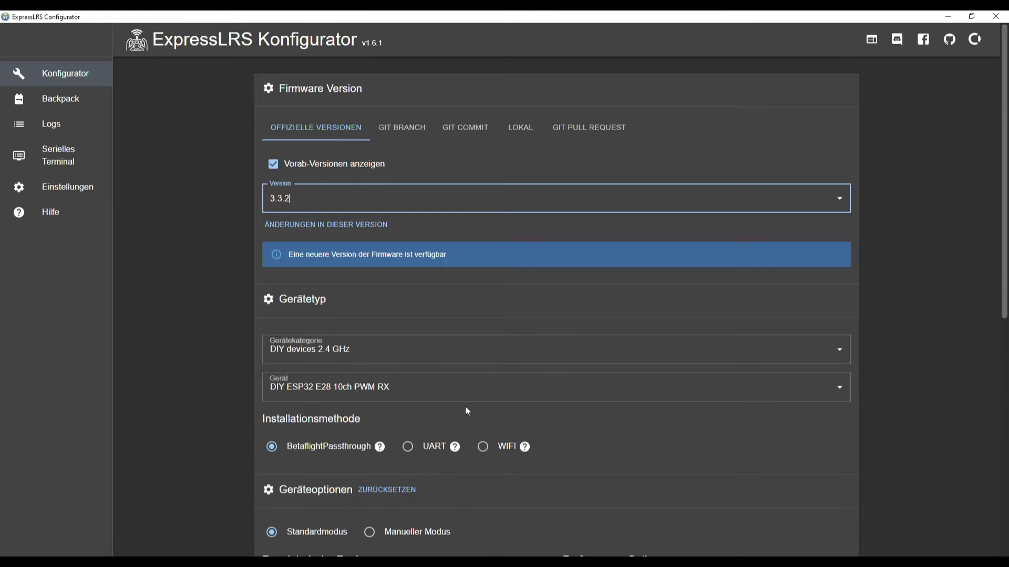
left_click(399, 354)
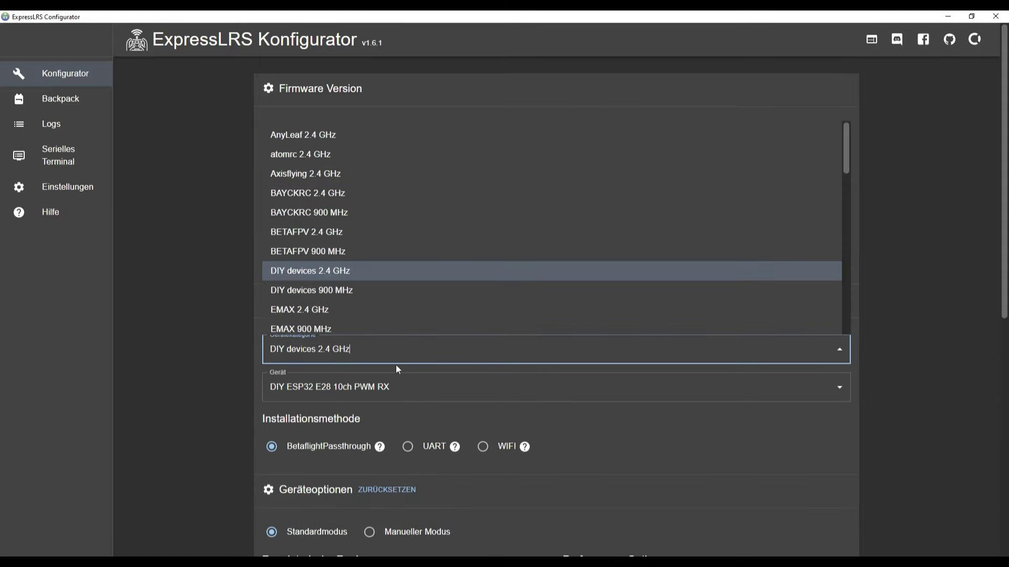
left_click(375, 270)
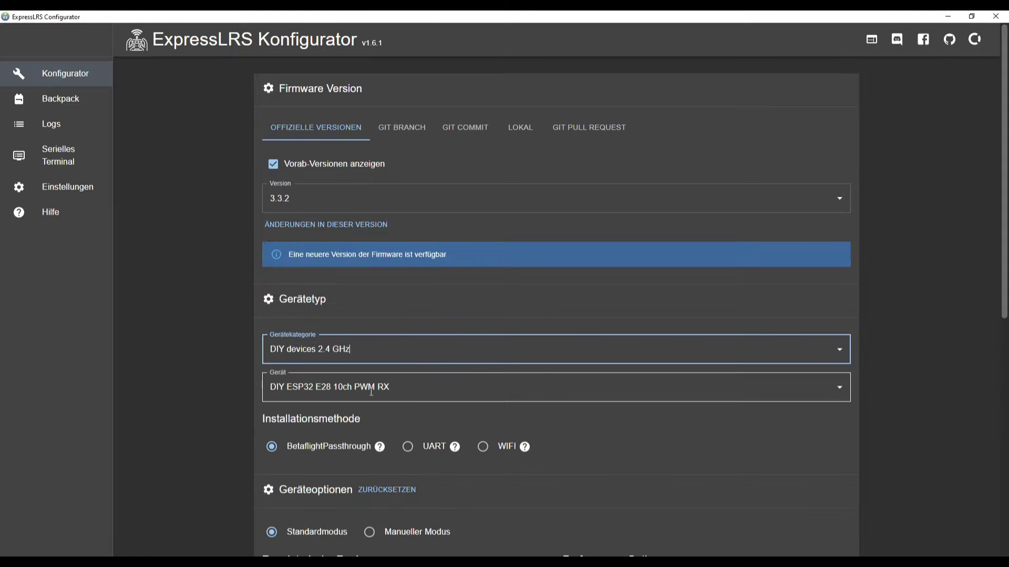
Look through the receiver's device options and actions down to the network devices, and examine the device type of the discovered receiver
scroll(572, 463, "down", 5)
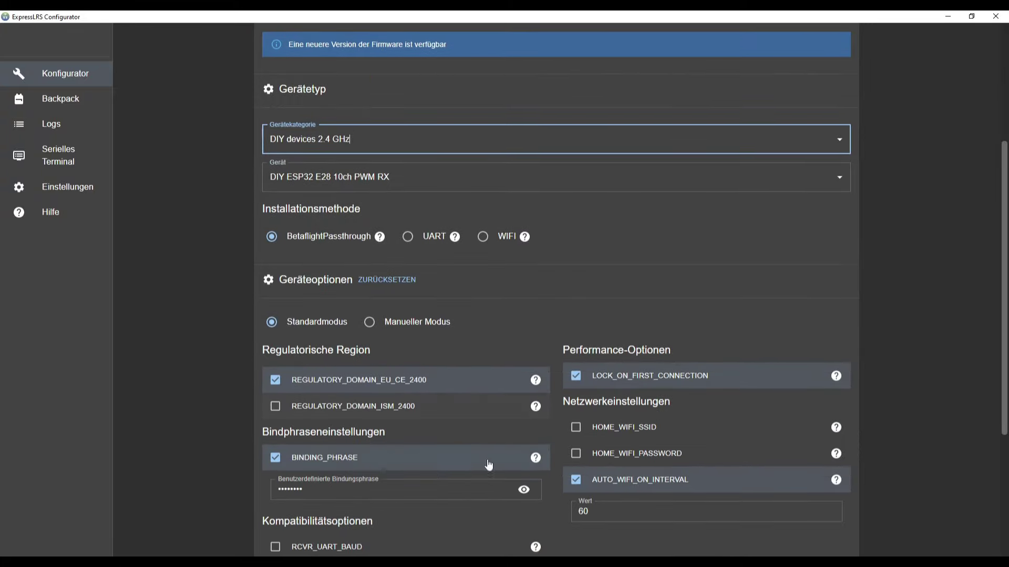
scroll(575, 384, "down", 1)
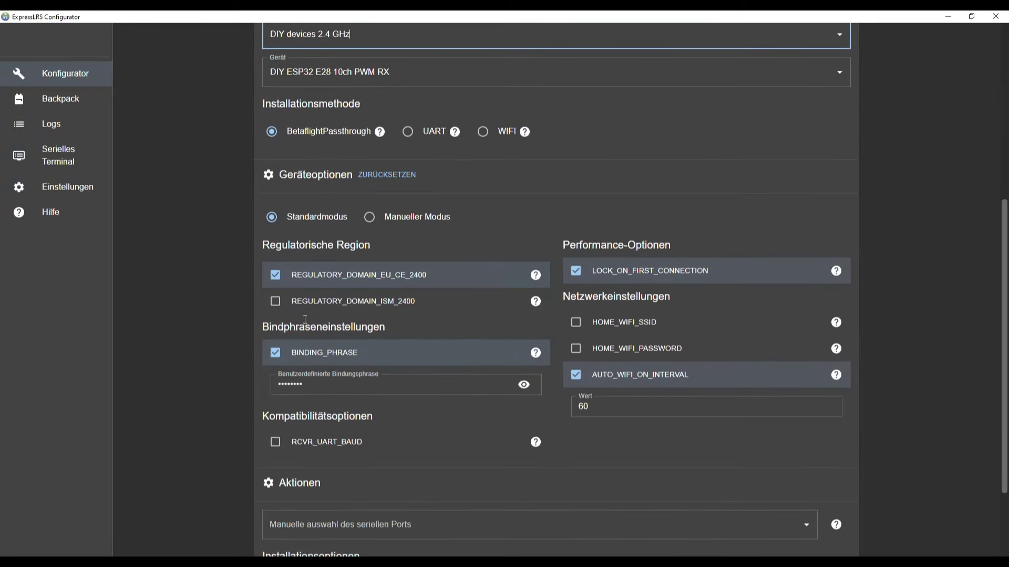
scroll(451, 414, "down", 1)
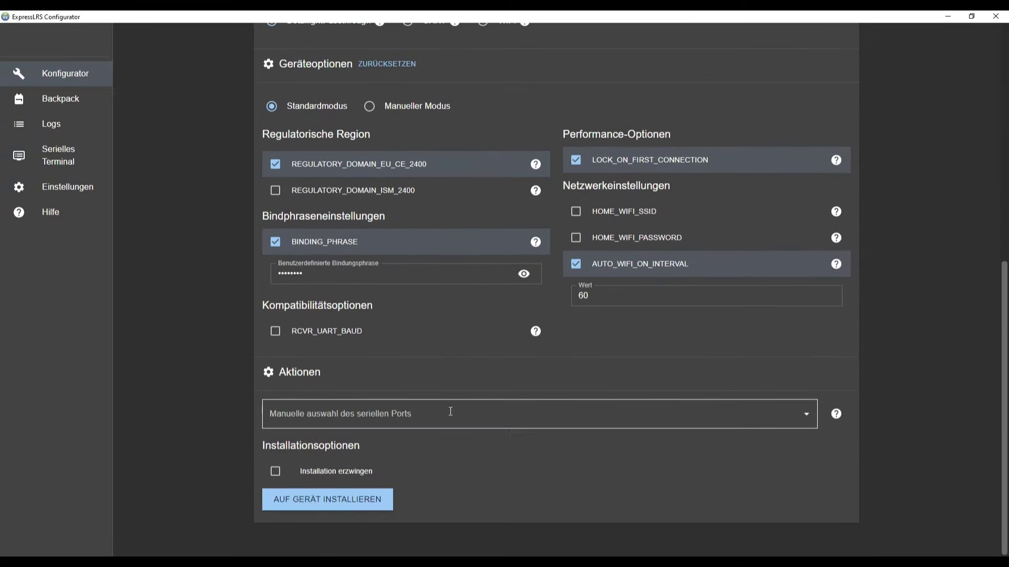
scroll(493, 407, "up", 5)
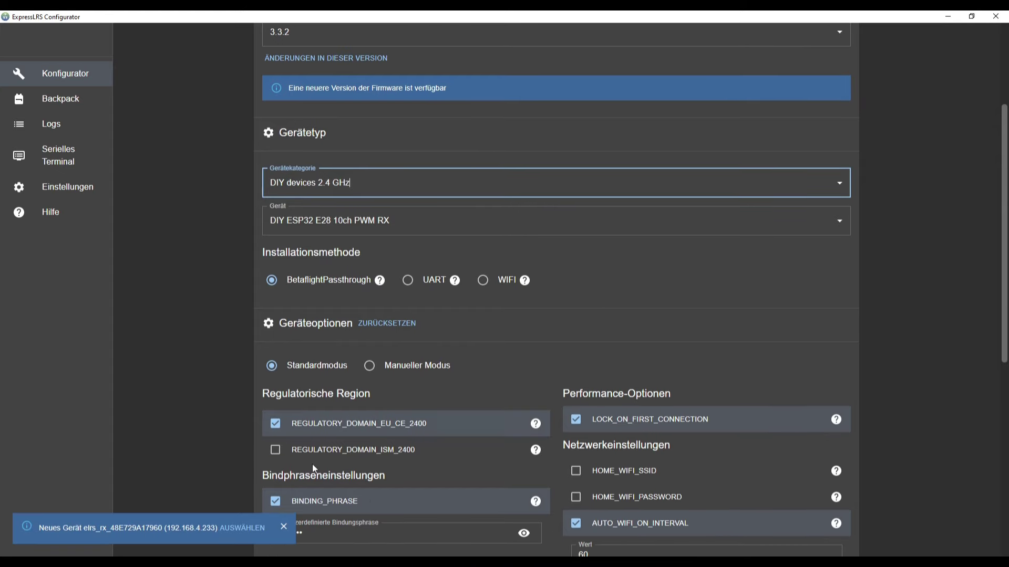
scroll(315, 468, "down", 3)
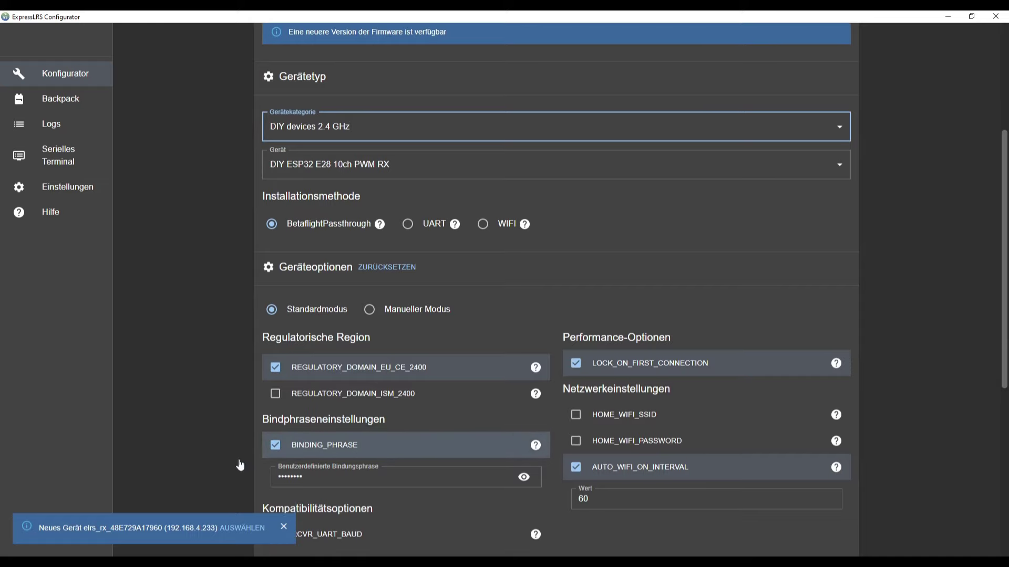
scroll(263, 531, "down", 8)
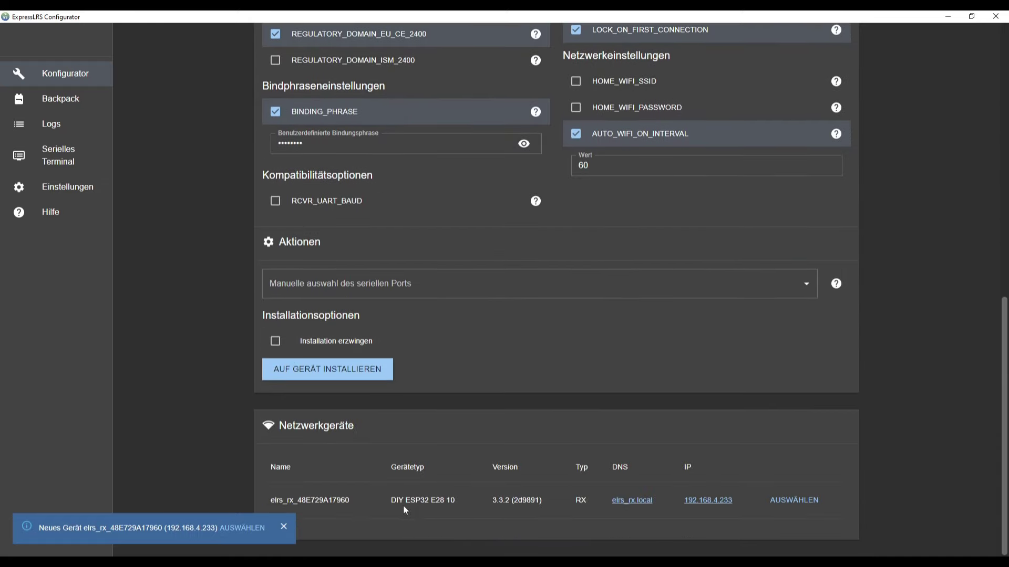
left_click_drag(392, 501, 431, 504)
left_click(456, 504)
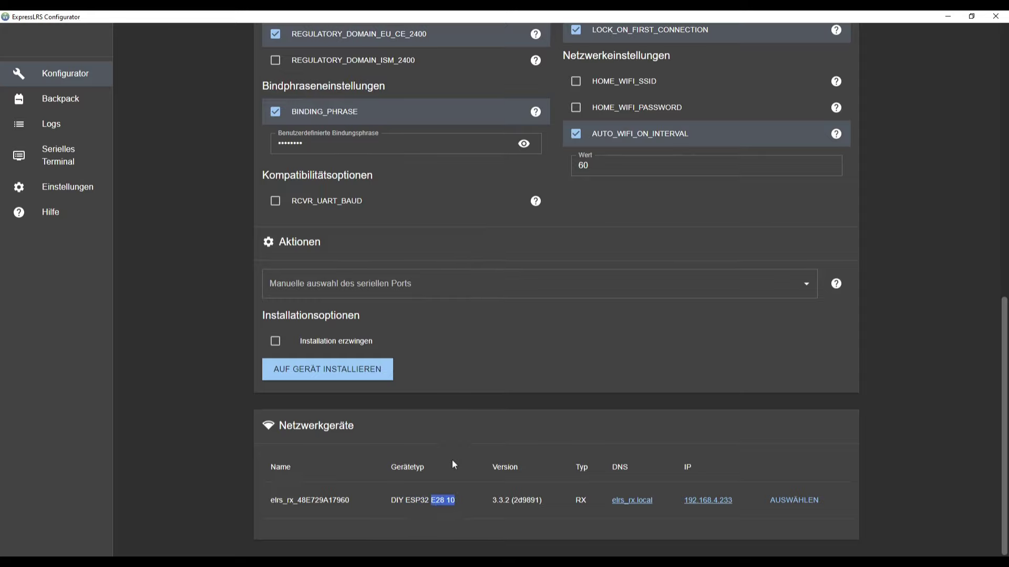
left_click(428, 502)
Select the discovered network receiver as the device to flash over WiFi and review its device options
left_click(790, 504)
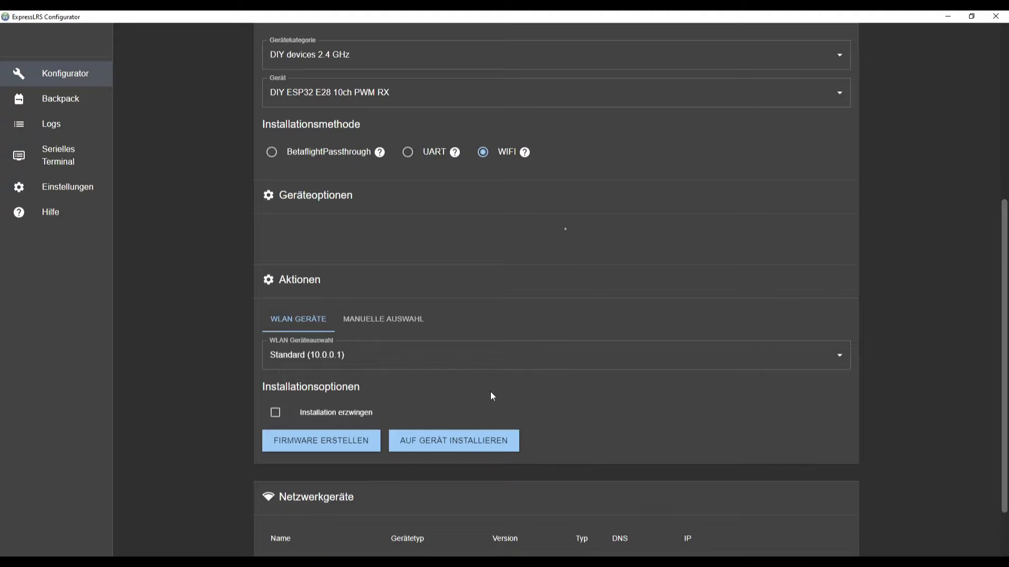
scroll(453, 300, "up", 2)
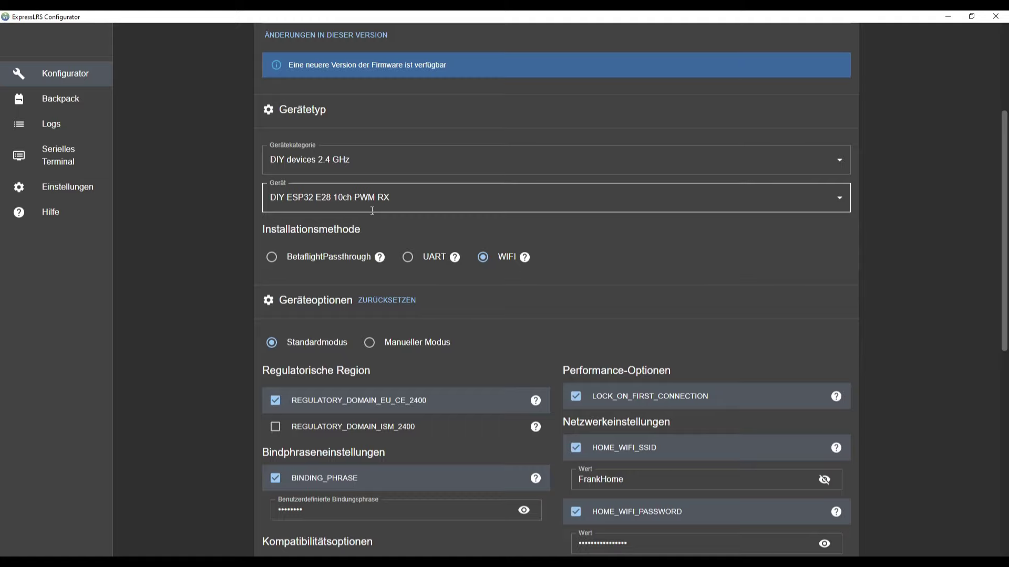
scroll(519, 213, "down", 2)
scroll(468, 315, "up", 5)
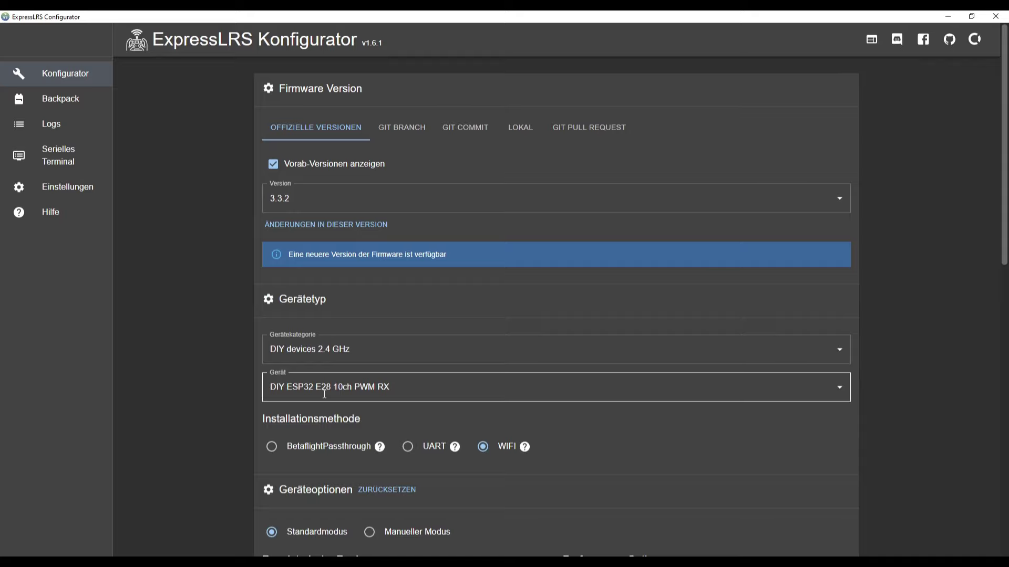
List the device categories and the devices under DIY devices 2.4 GHz to check the 10ch PWM receiver entry
left_click(332, 374)
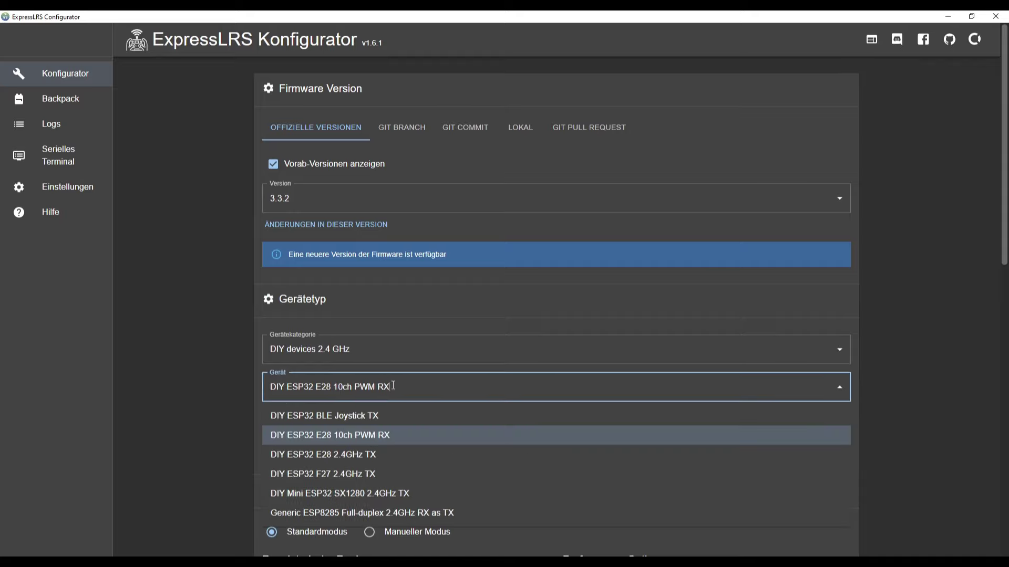
left_click(337, 355)
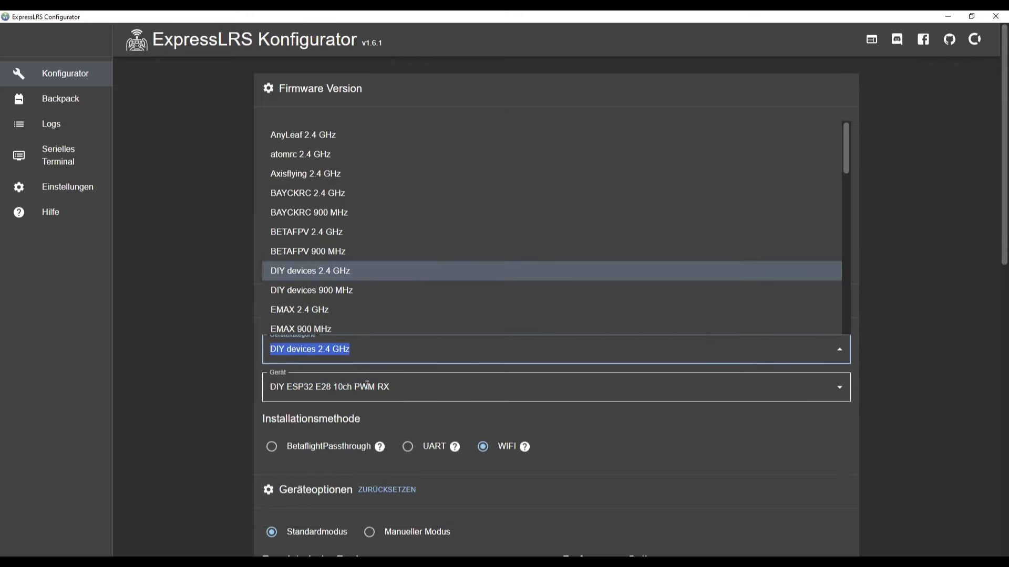
left_click(410, 396)
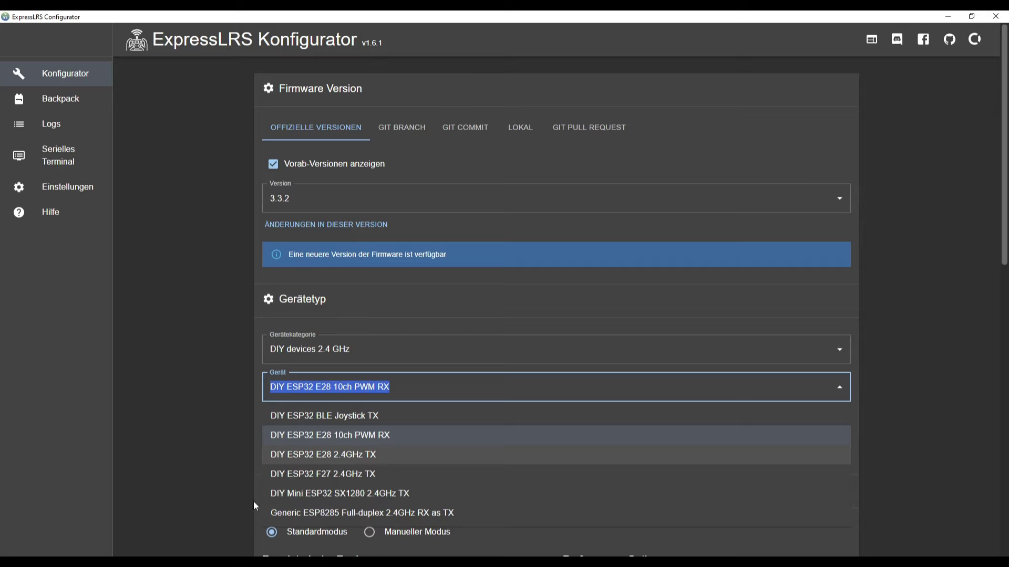
left_click(408, 389)
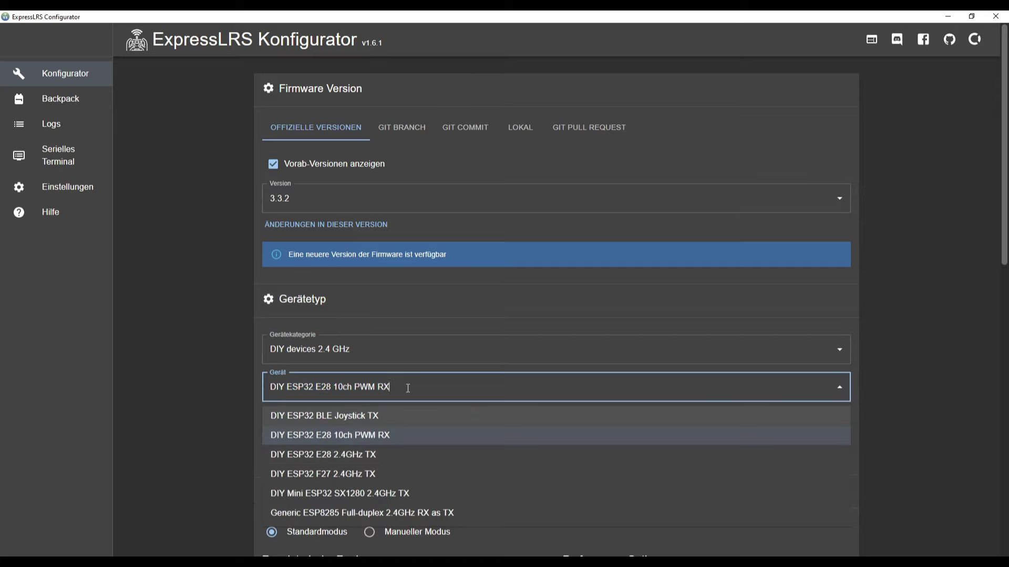